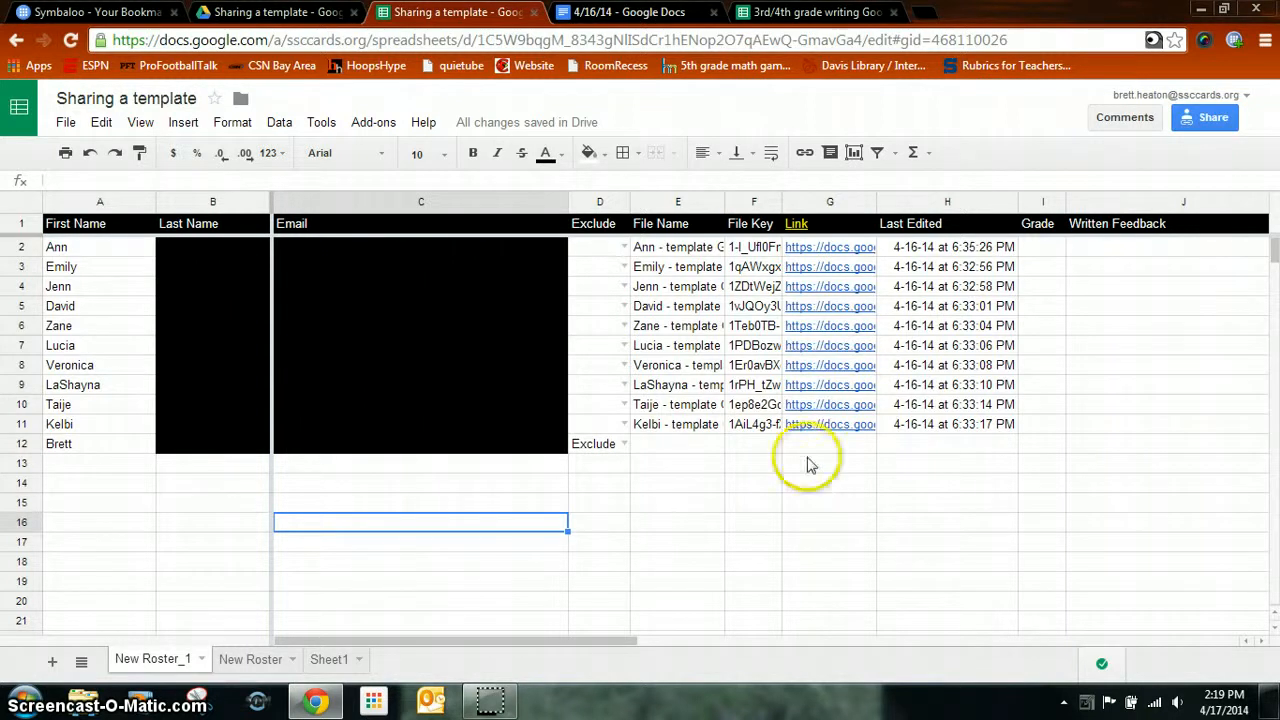
# Step: Open the Doctopus add-on's Attach Goobric dialog for this assignment
pyautogui.click(381, 128)
pyautogui.moveTo(385, 160)
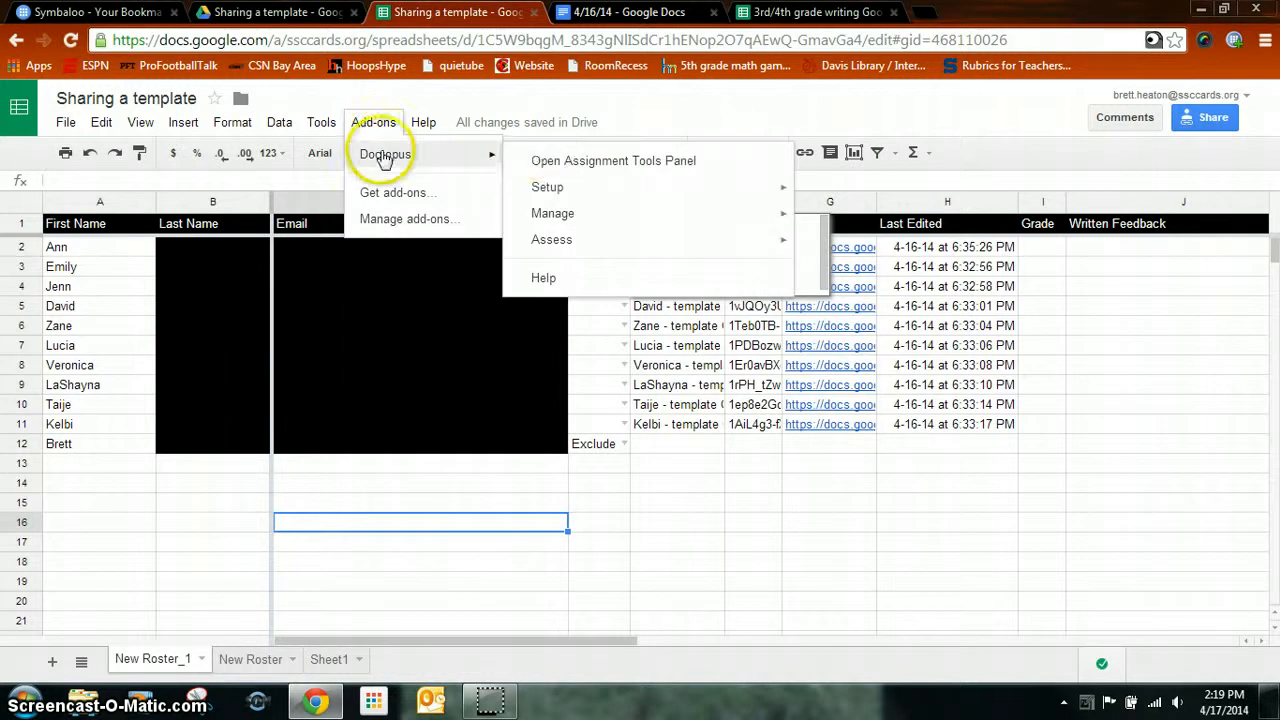
pyautogui.moveTo(583, 218)
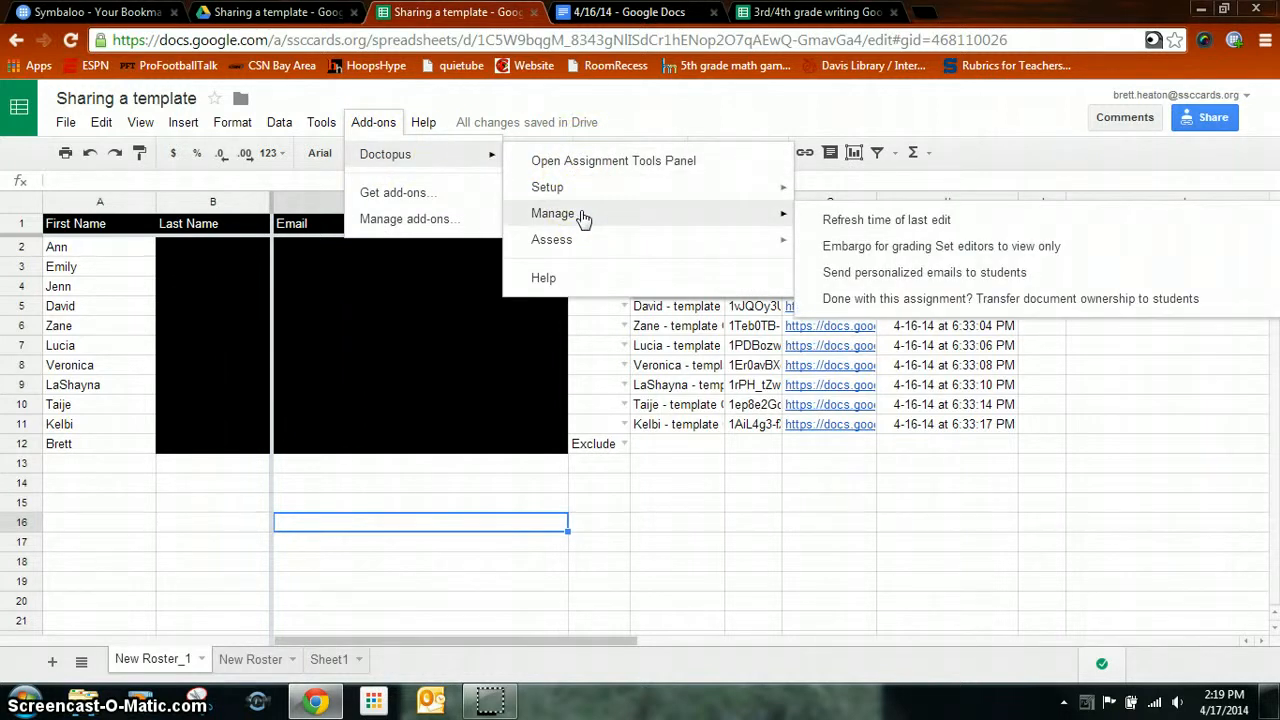
pyautogui.click(855, 272)
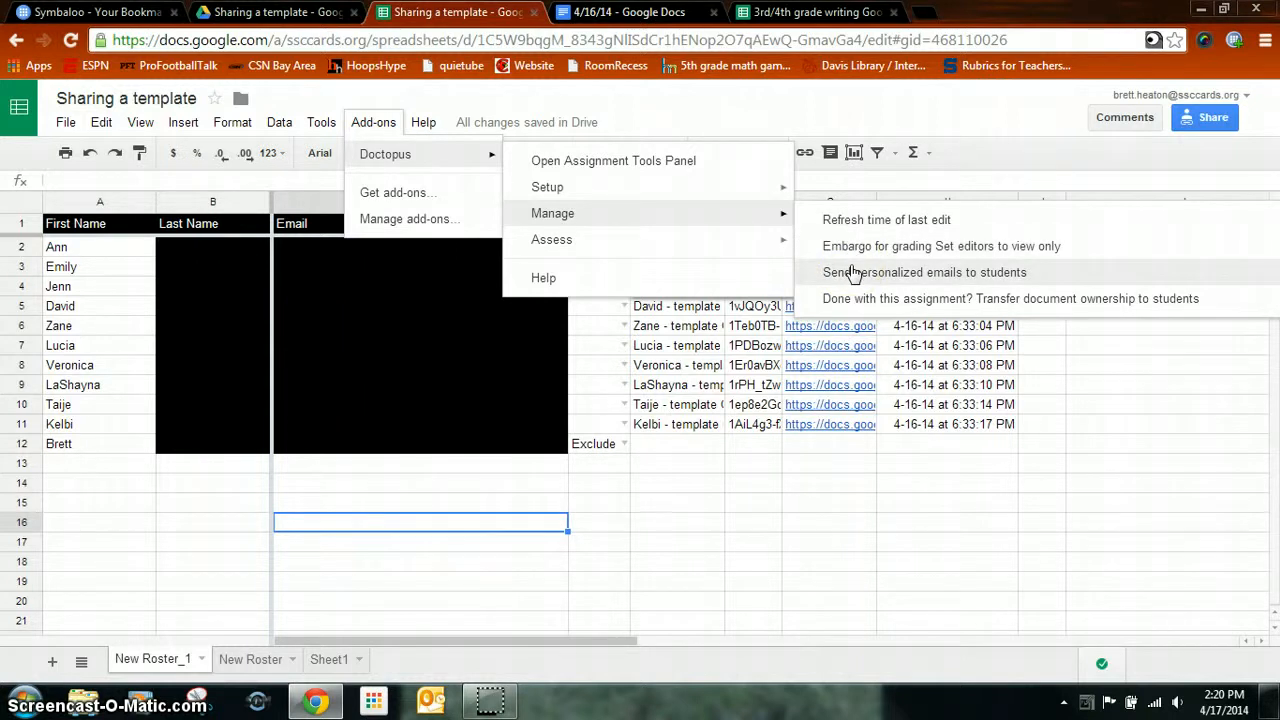
pyautogui.click(857, 299)
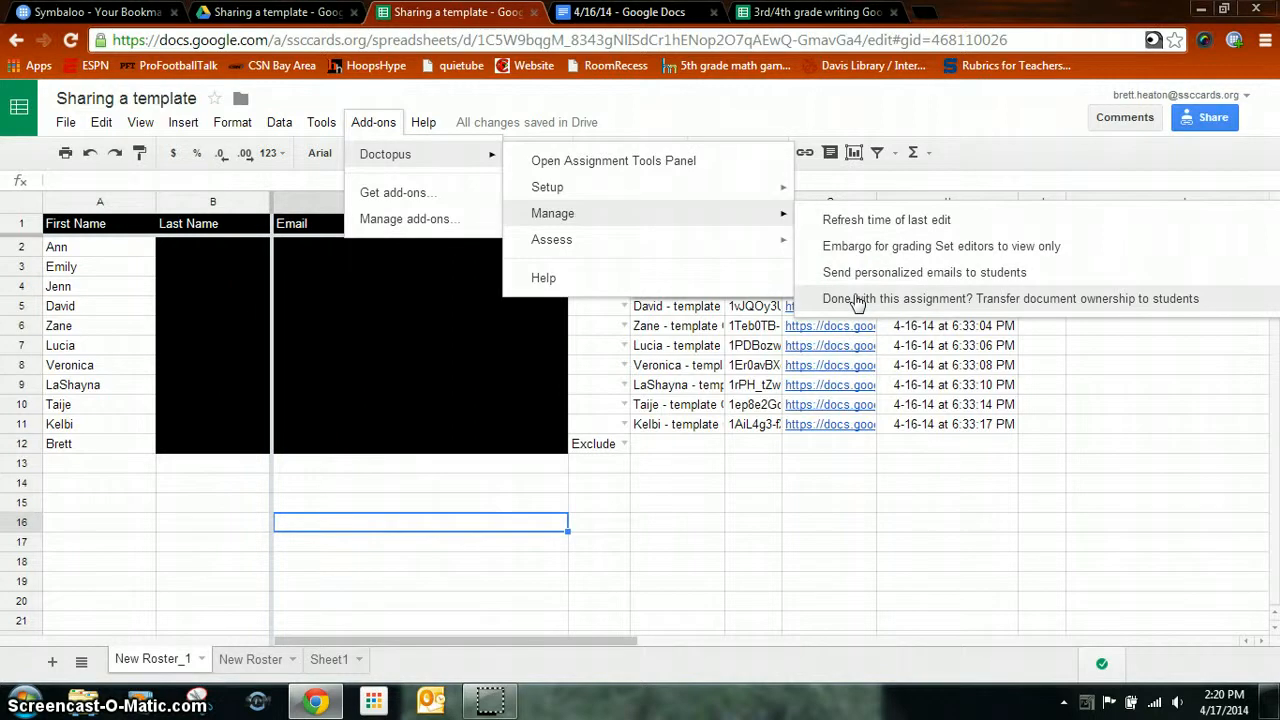
pyautogui.moveTo(714, 238)
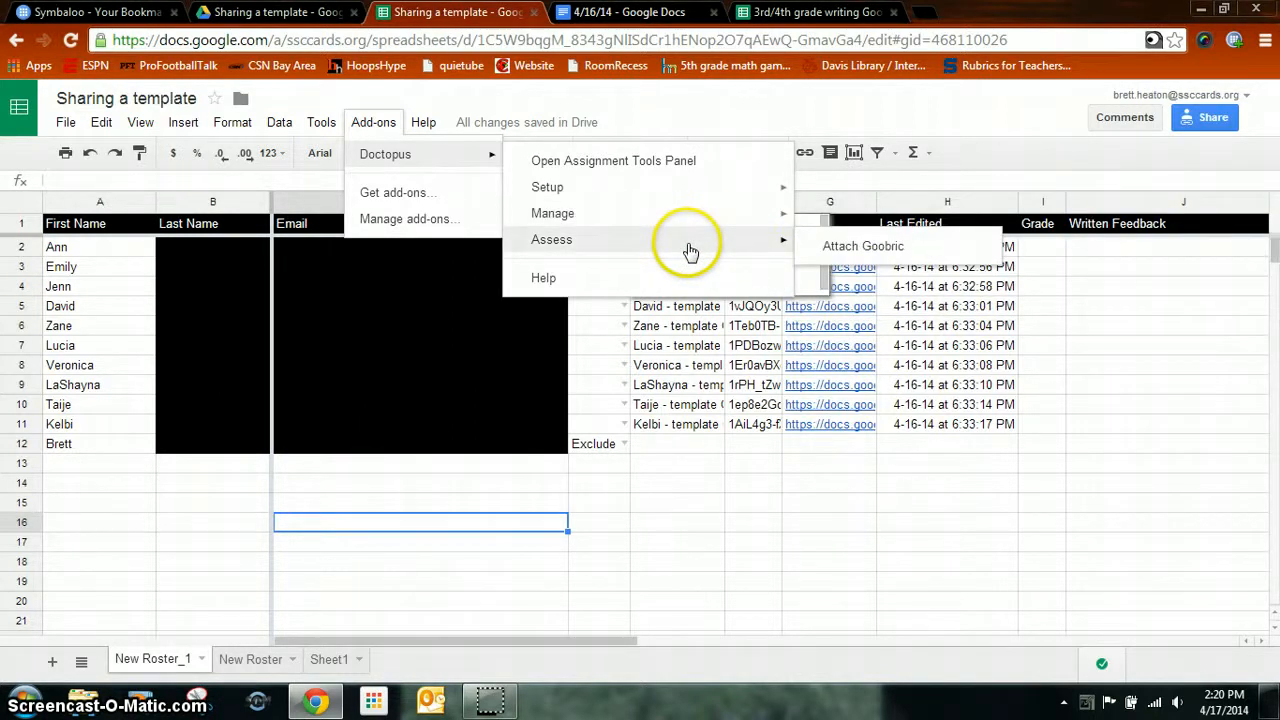
pyautogui.click(846, 246)
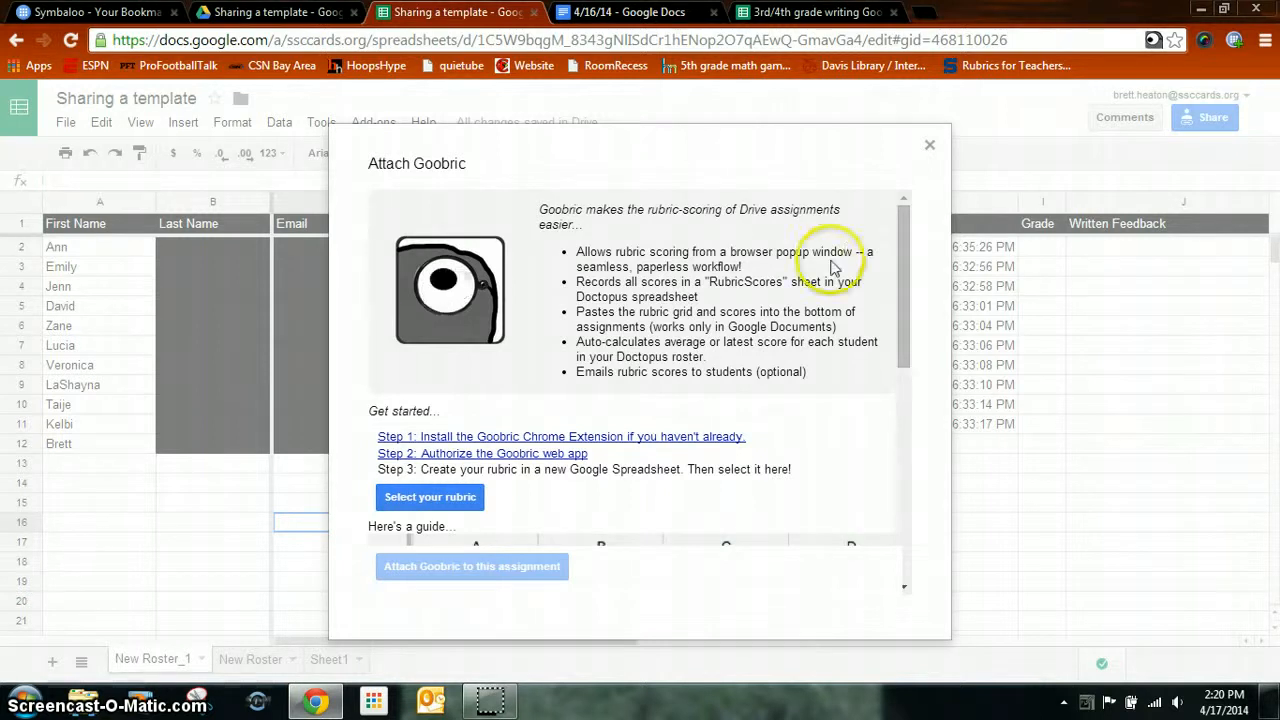
# Step: Check the Goobric extension's Chrome Web Store page and authorize the Goobric web app, closing both pages
pyautogui.click(900, 288)
pyautogui.moveTo(900, 290); pyautogui.dragTo(900, 310)
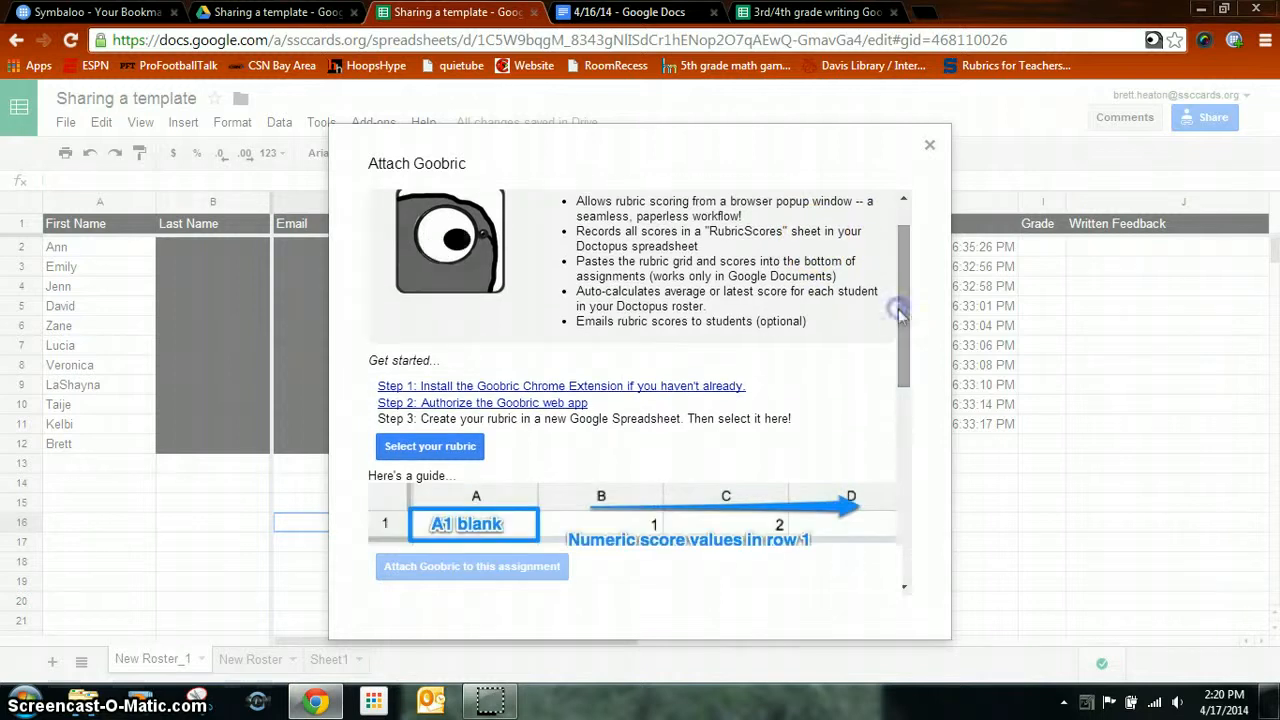
pyautogui.click(452, 388)
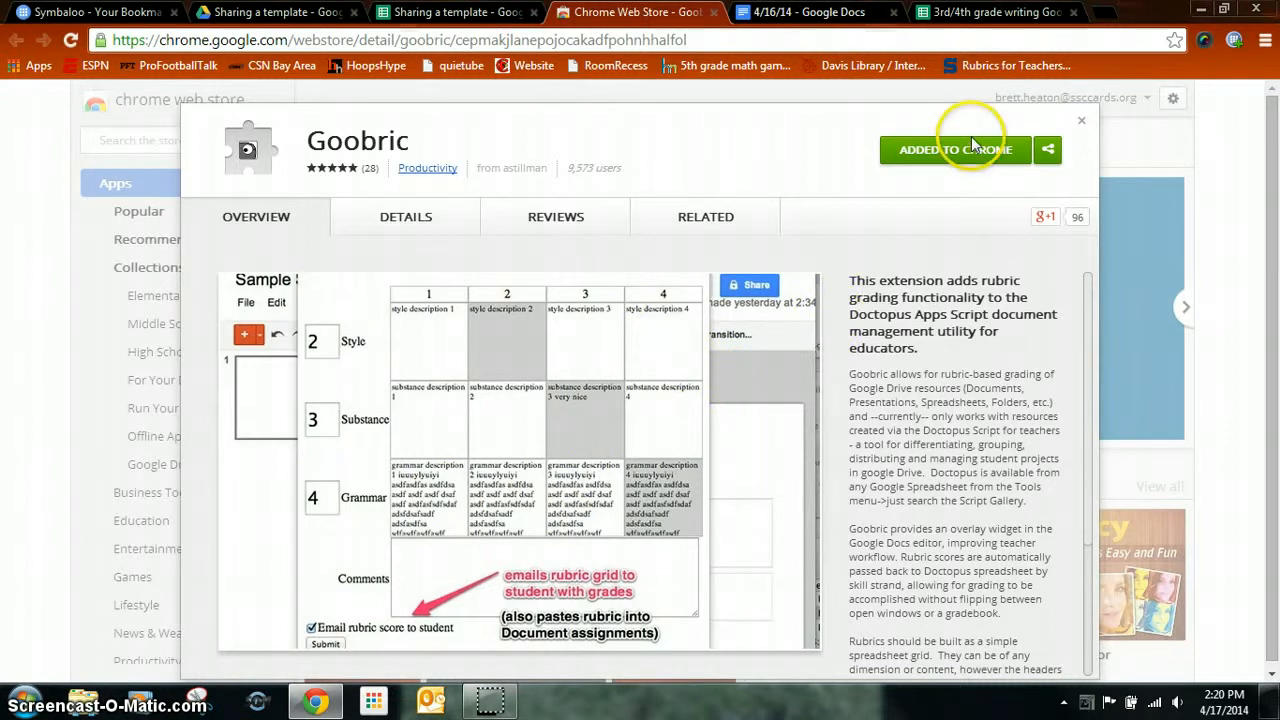
pyautogui.click(1084, 124)
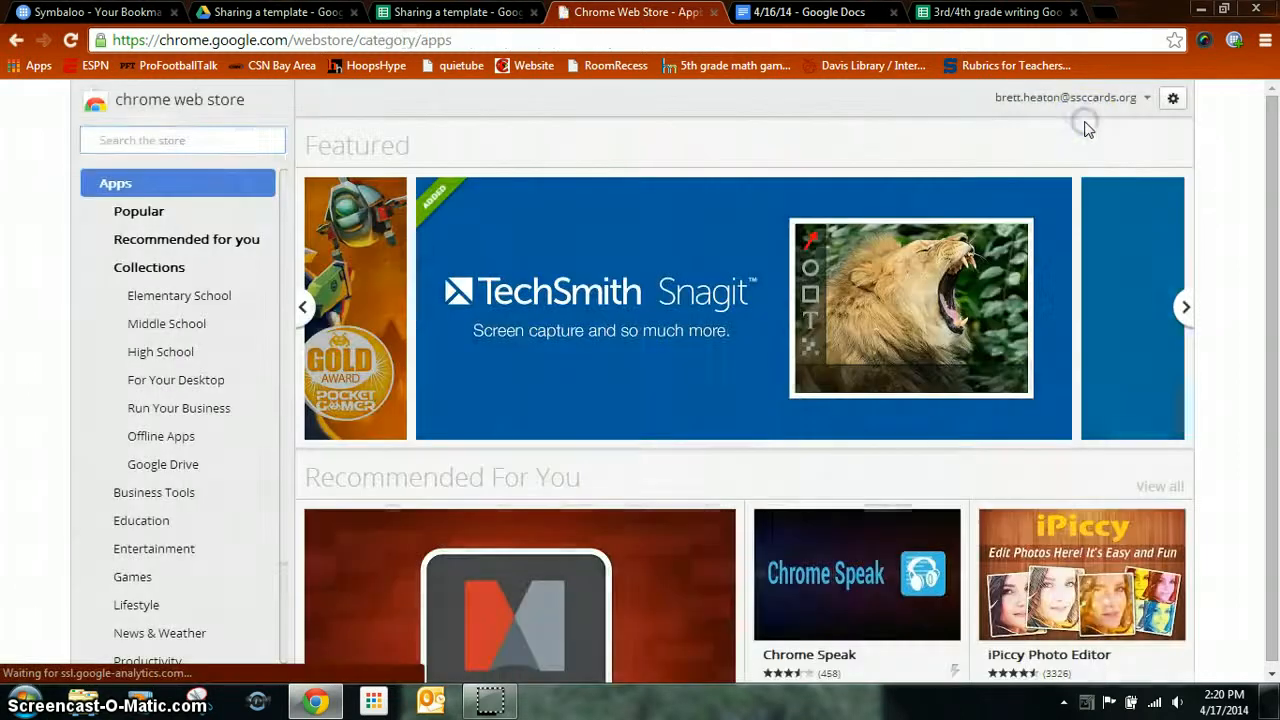
pyautogui.click(714, 13)
pyautogui.click(524, 404)
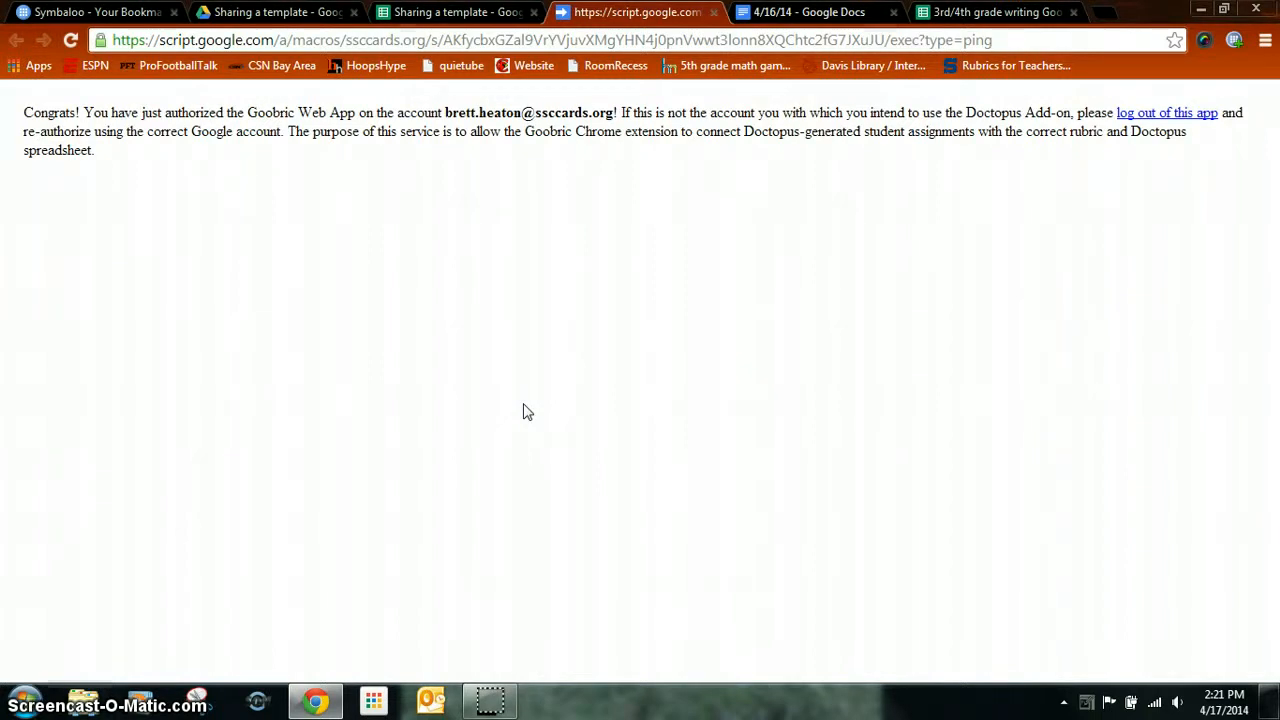
pyautogui.click(714, 13)
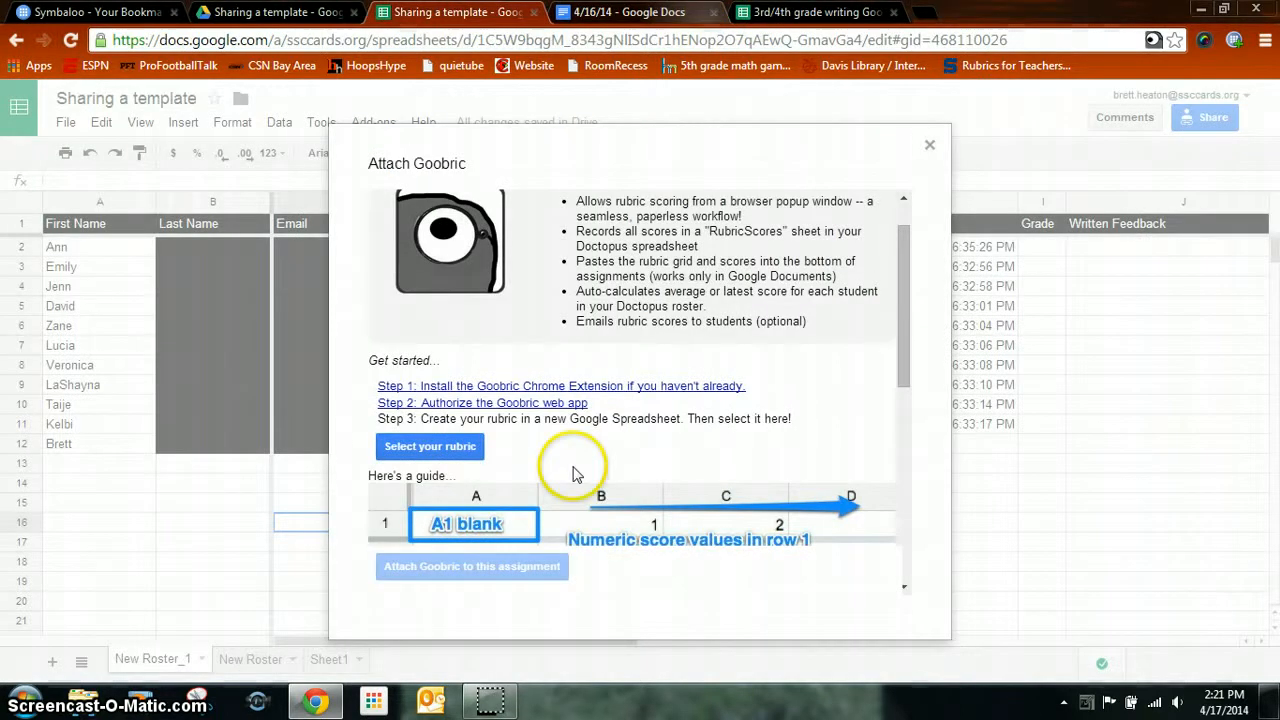
# Step: Search the spreadsheets for "3rd/4th" and select 3rd/4th grade writing Goobric as the rubric
pyautogui.click(455, 447)
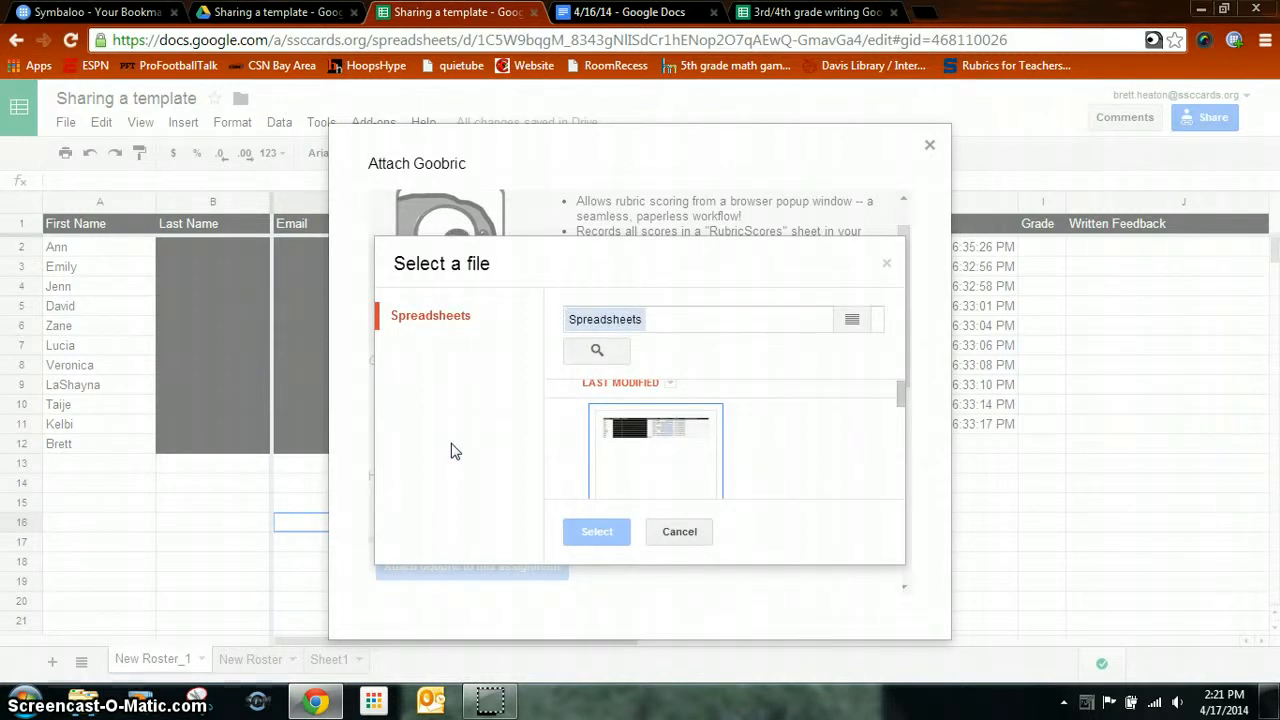
pyautogui.click(670, 321)
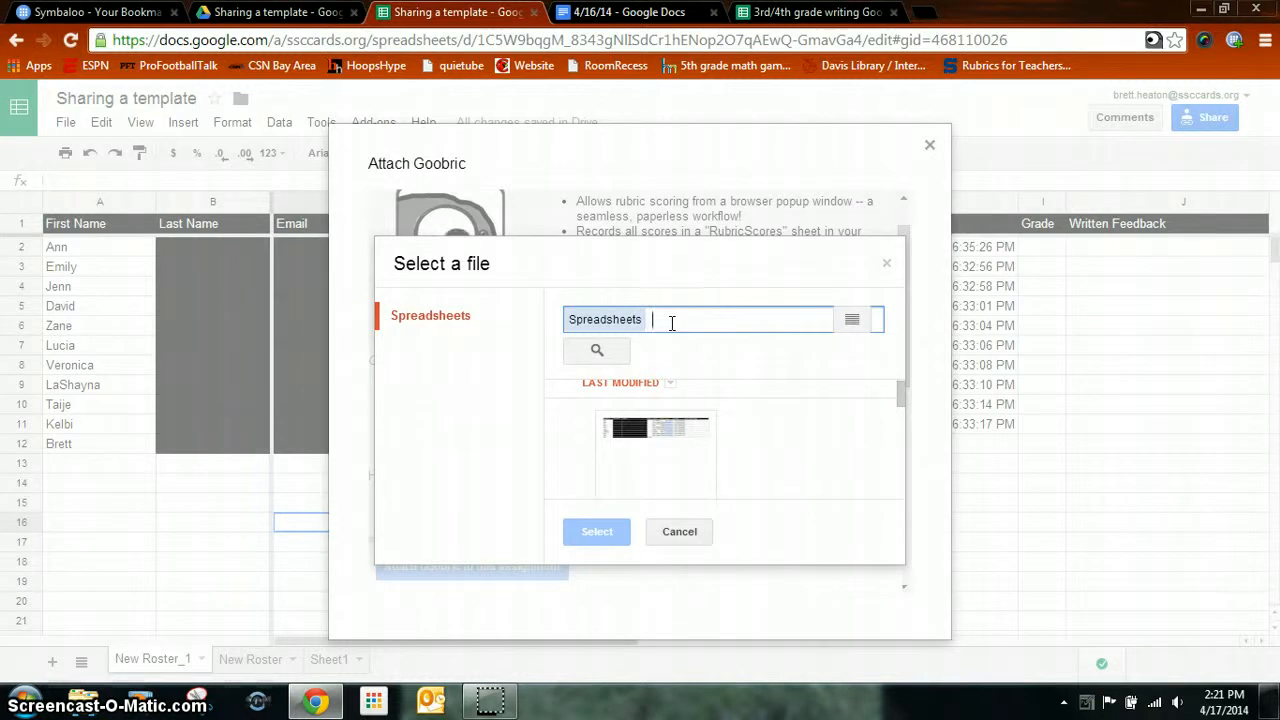
pyautogui.write('3rd/4th')
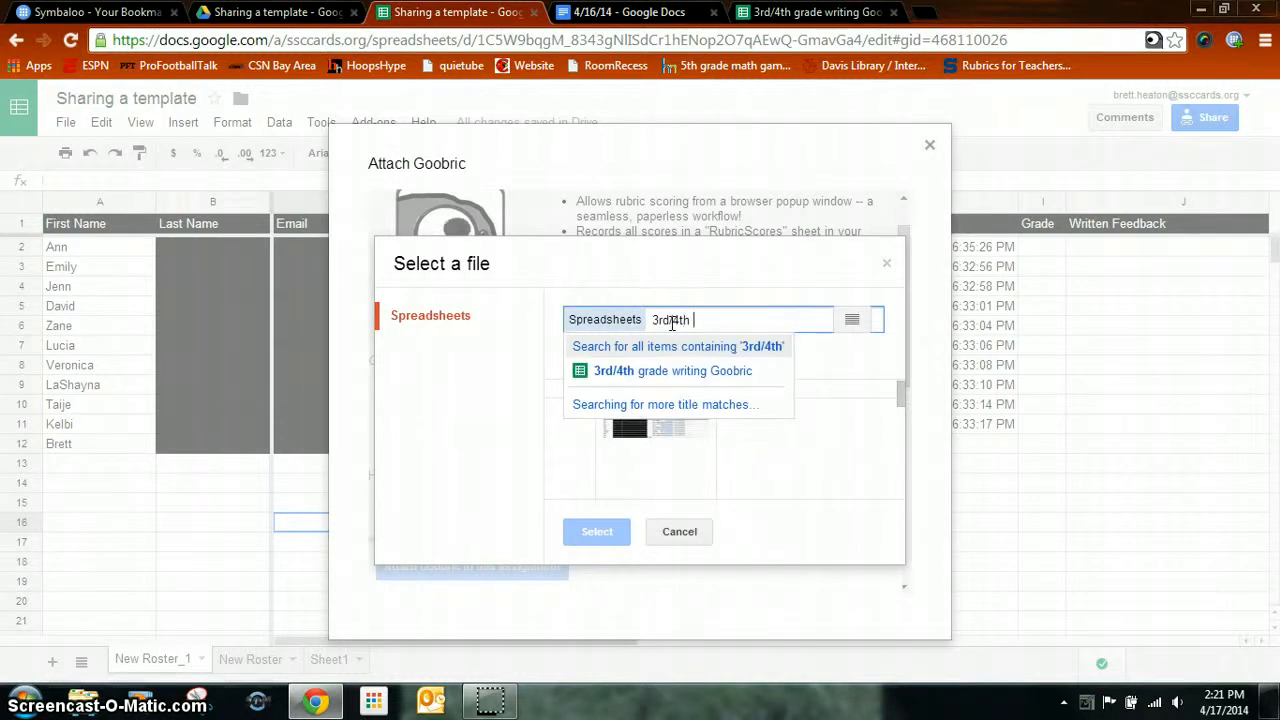
pyautogui.click(664, 368)
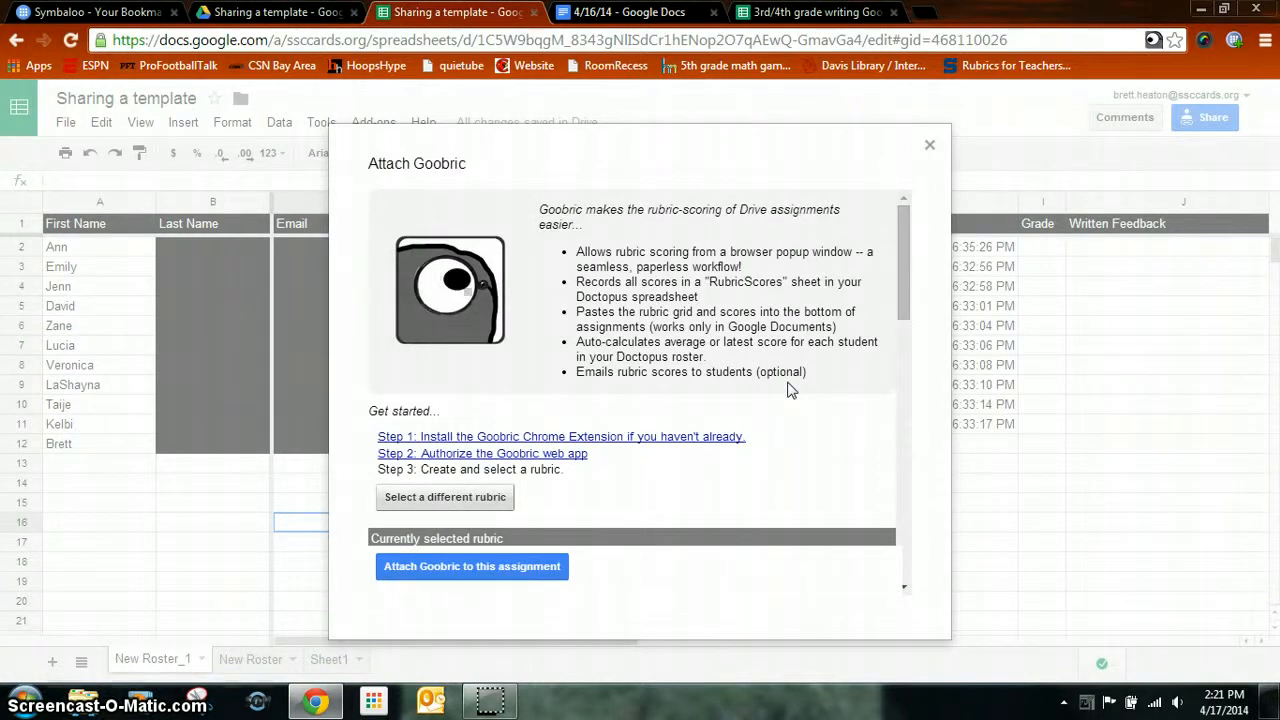
# Step: Review the selected rubric, attach Goobric to this assignment and close the dialog with its usage tips
pyautogui.moveTo(903, 294); pyautogui.dragTo(903, 424)
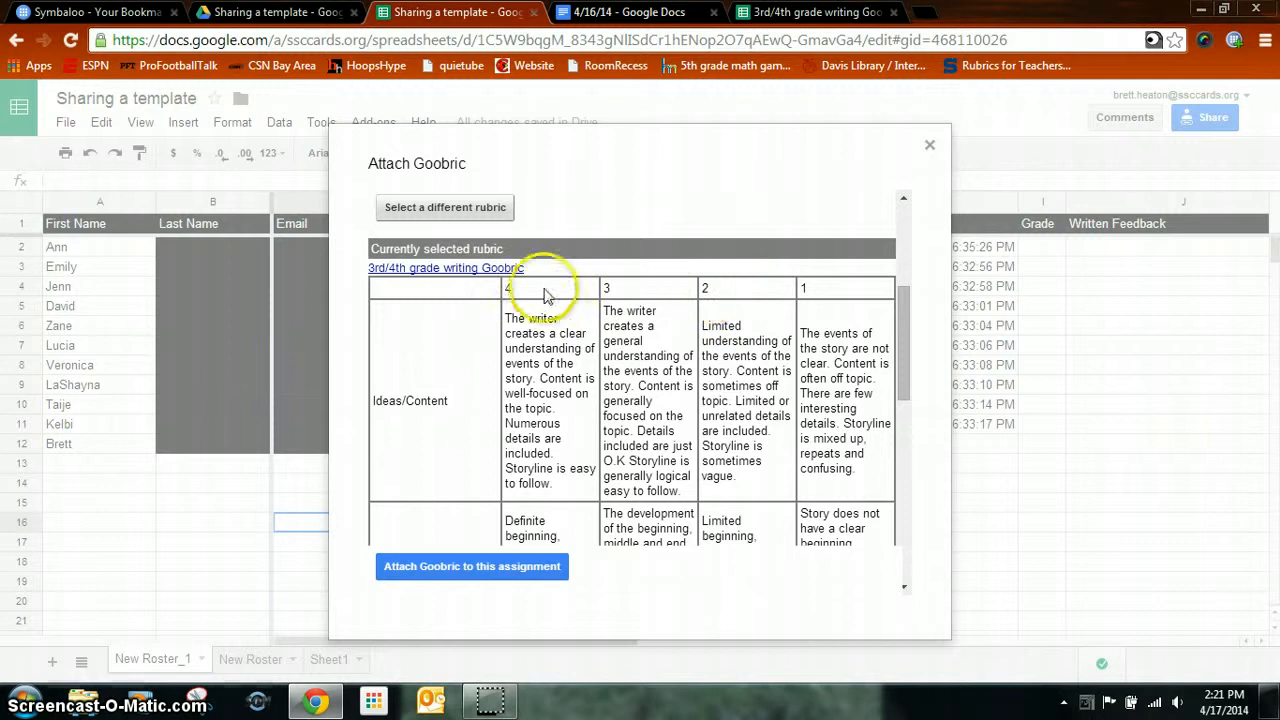
pyautogui.moveTo(907, 310); pyautogui.dragTo(905, 527)
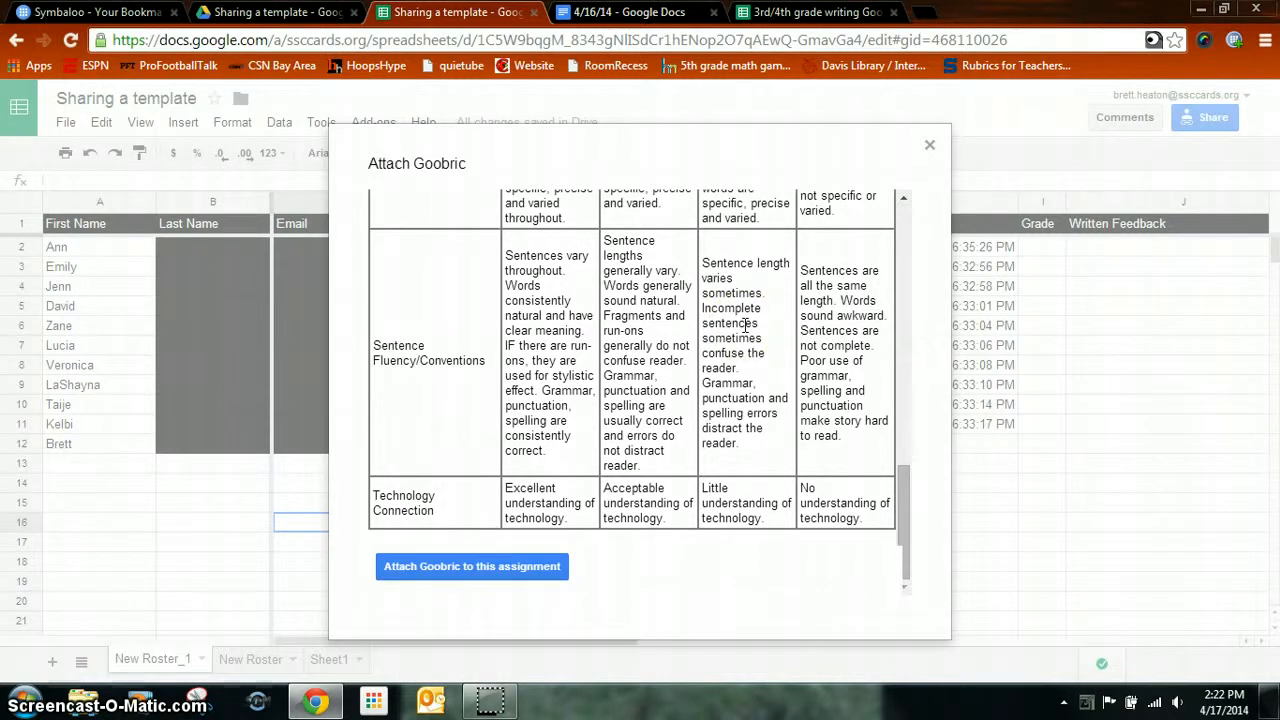
pyautogui.click(458, 566)
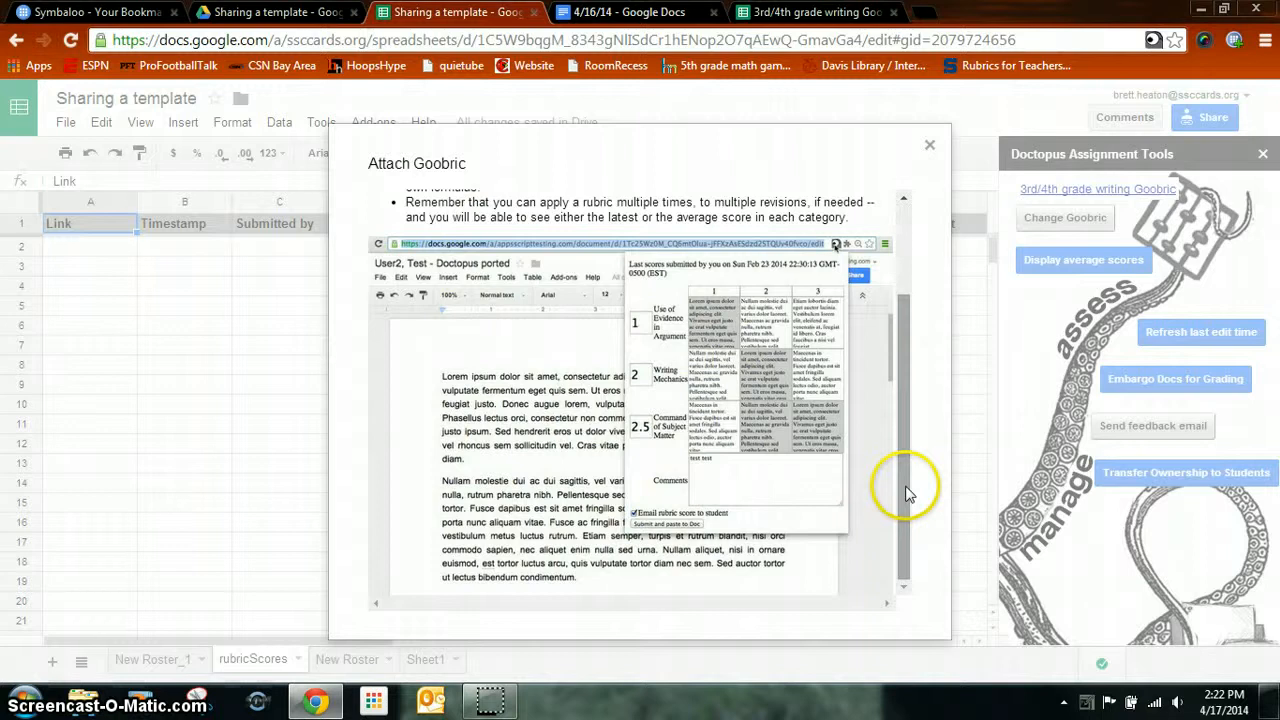
pyautogui.moveTo(904, 487)
pyautogui.mouseDown()
pyautogui.moveTo(901, 520)
pyautogui.moveTo(908, 409)
pyautogui.mouseUp()
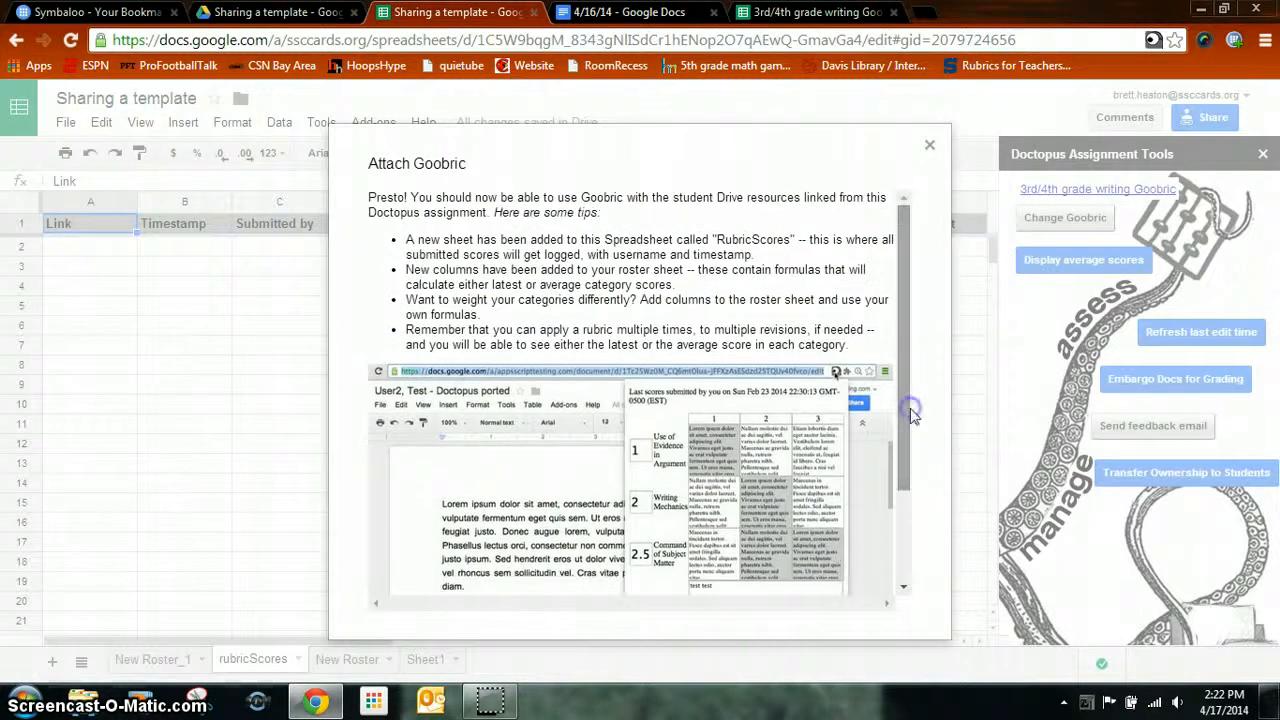
pyautogui.click(929, 146)
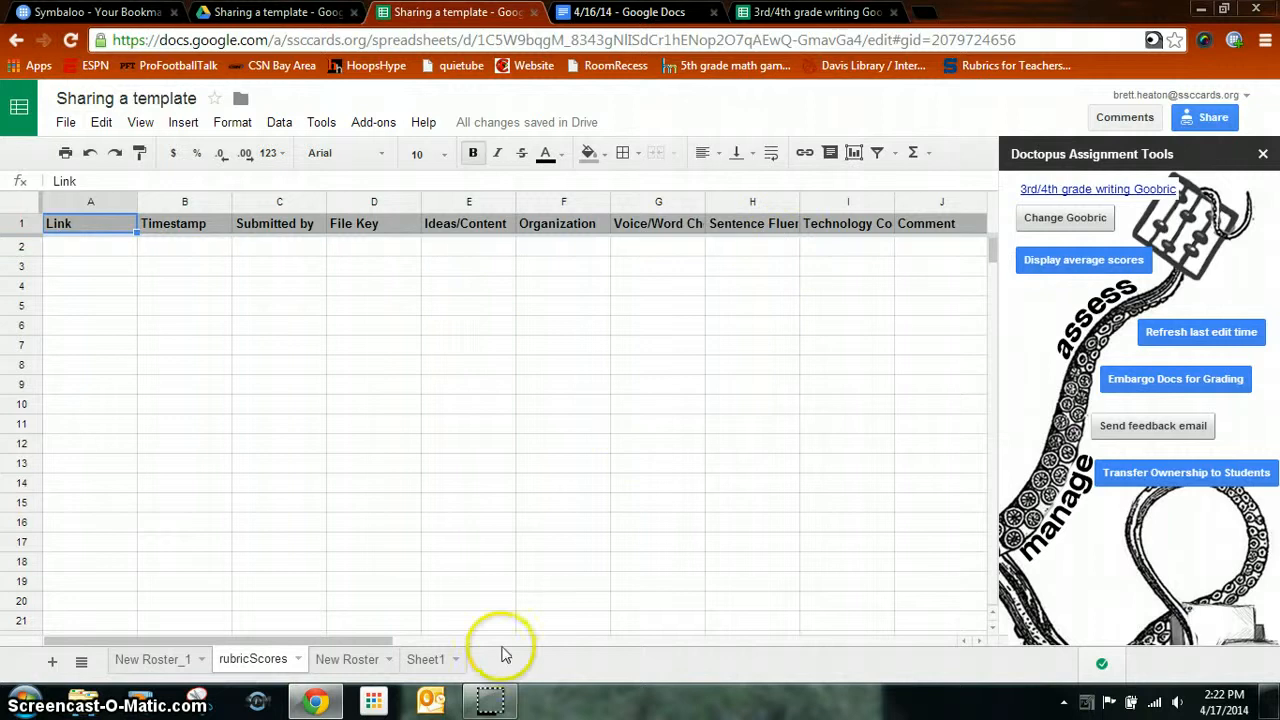
# Step: Open the first student's linked document from the New Roster_1 sheet and bring up its Goobric scoring rubric
pyautogui.click(170, 662)
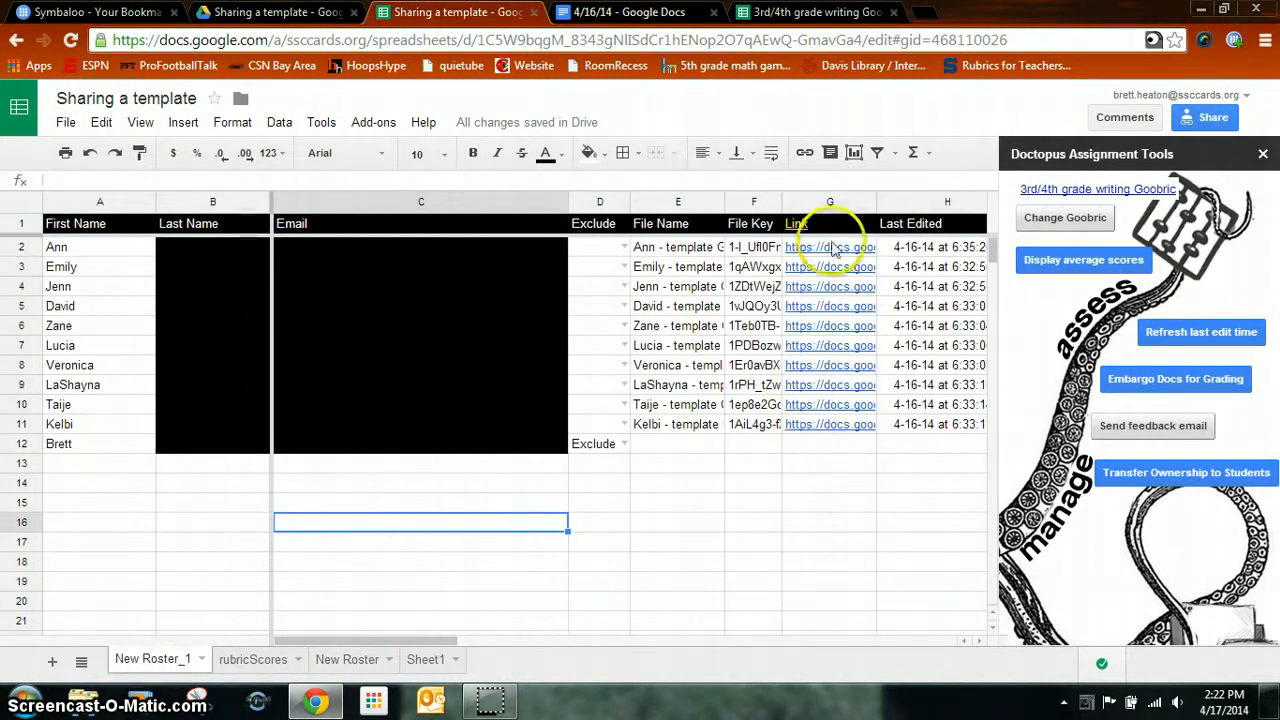
pyautogui.click(821, 249)
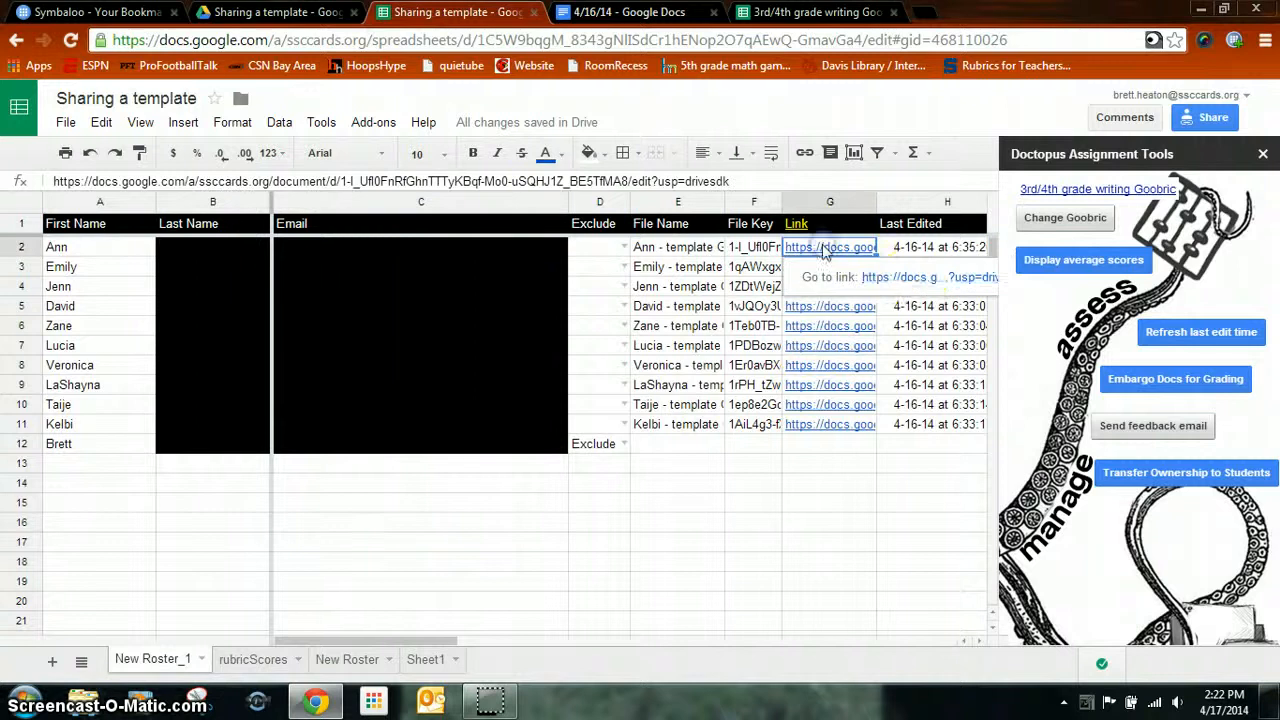
pyautogui.click(912, 279)
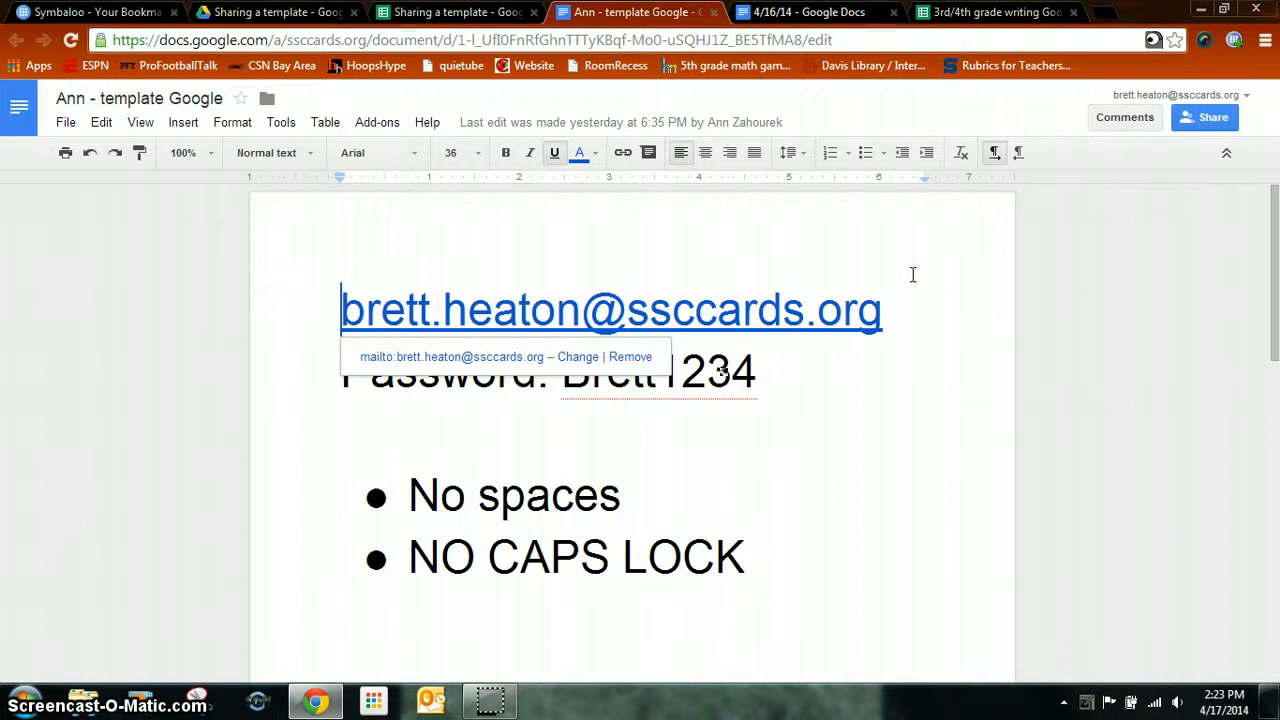
pyautogui.click(1153, 42)
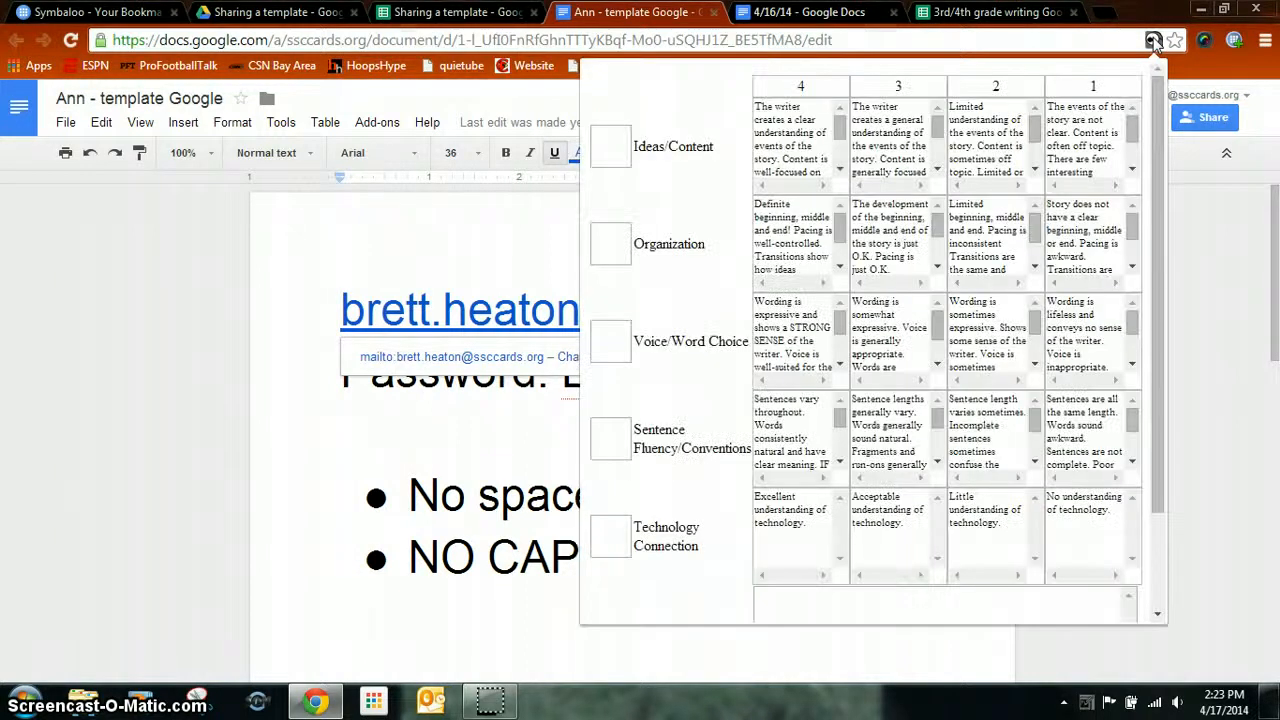
# Step: Score Ideas/Content 4, Organization 3, Voice/Word Choice 4, Sentence Fluency/Conventions 3 and Technology Connection 4
pyautogui.click(613, 147)
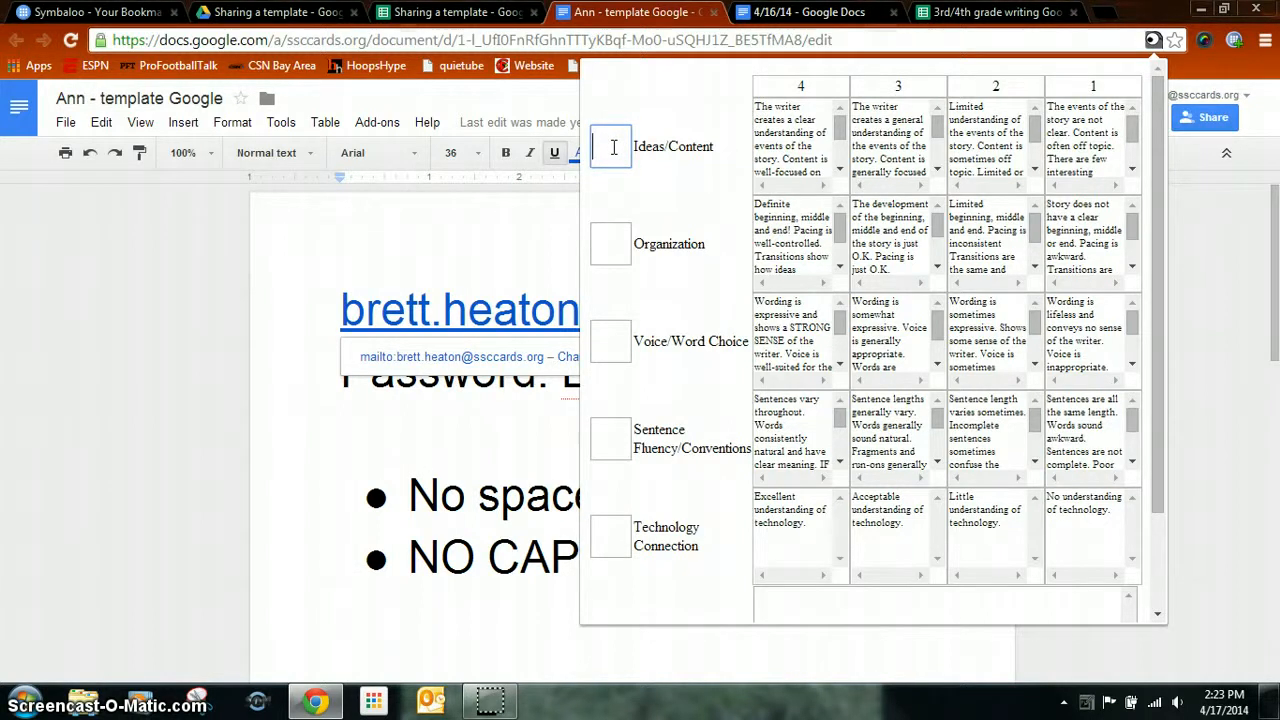
pyautogui.click(790, 135)
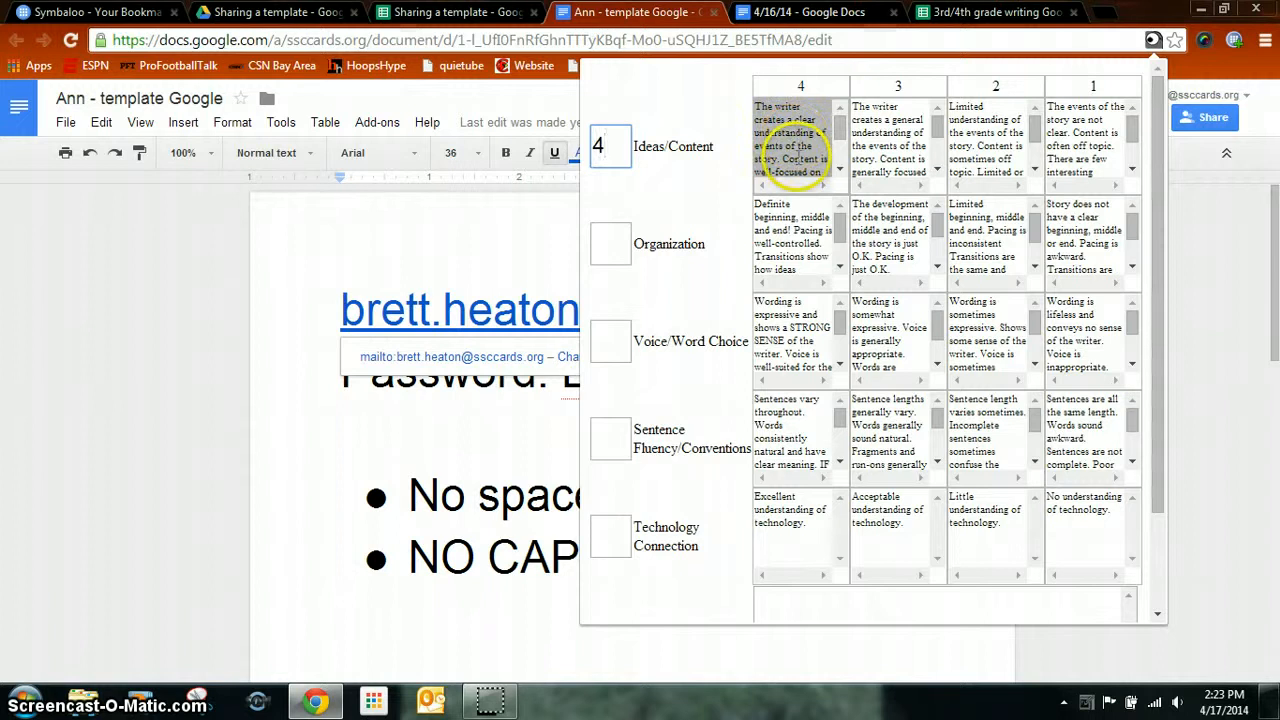
pyautogui.click(620, 229)
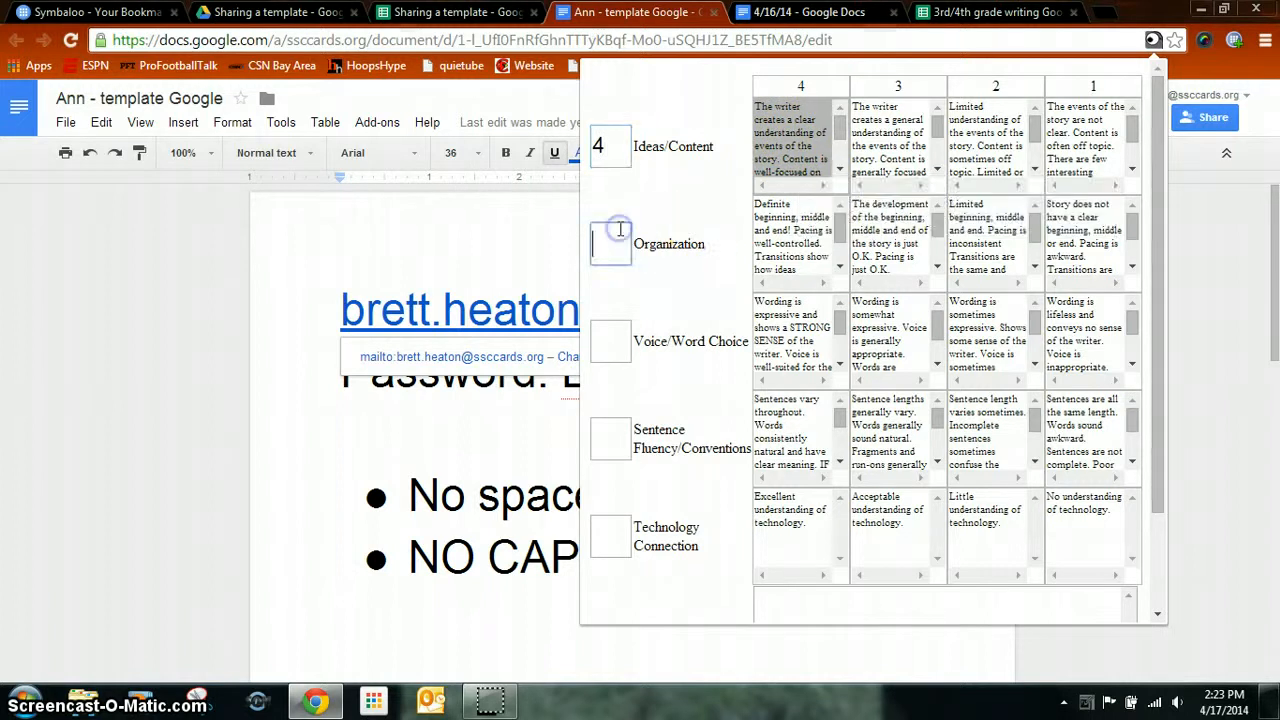
pyautogui.write('3')
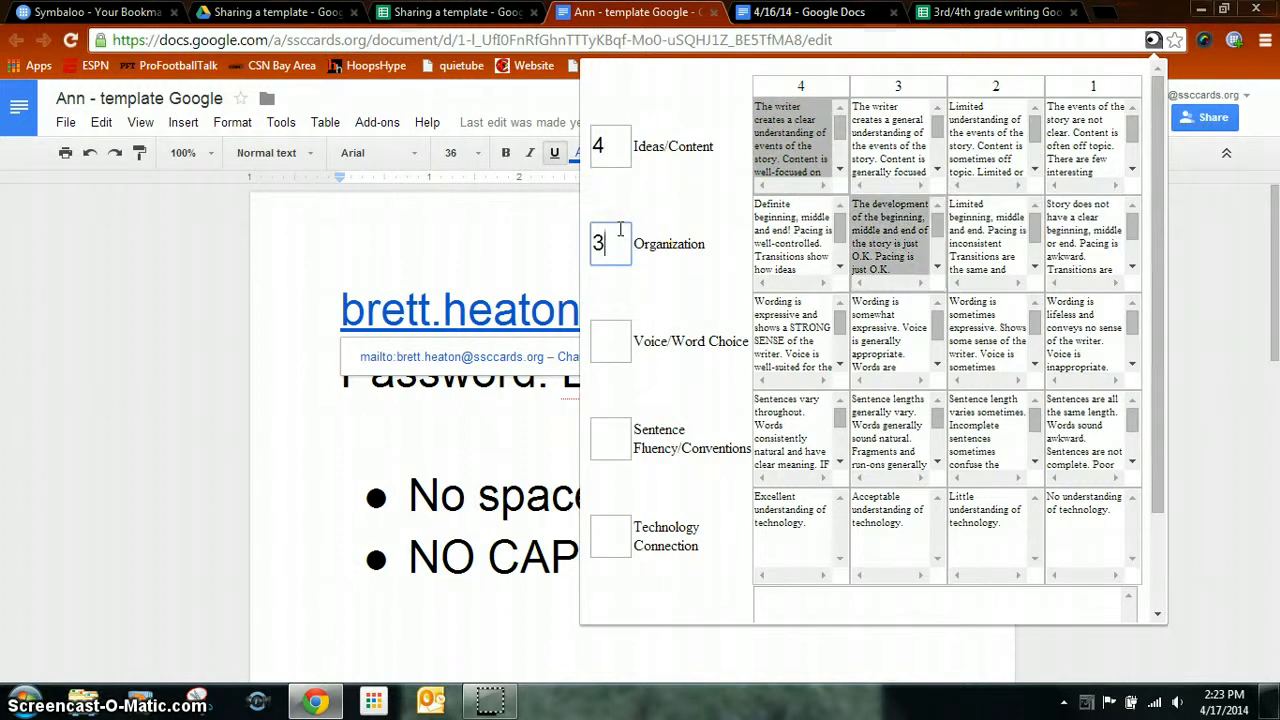
pyautogui.click(607, 335)
pyautogui.write('4')
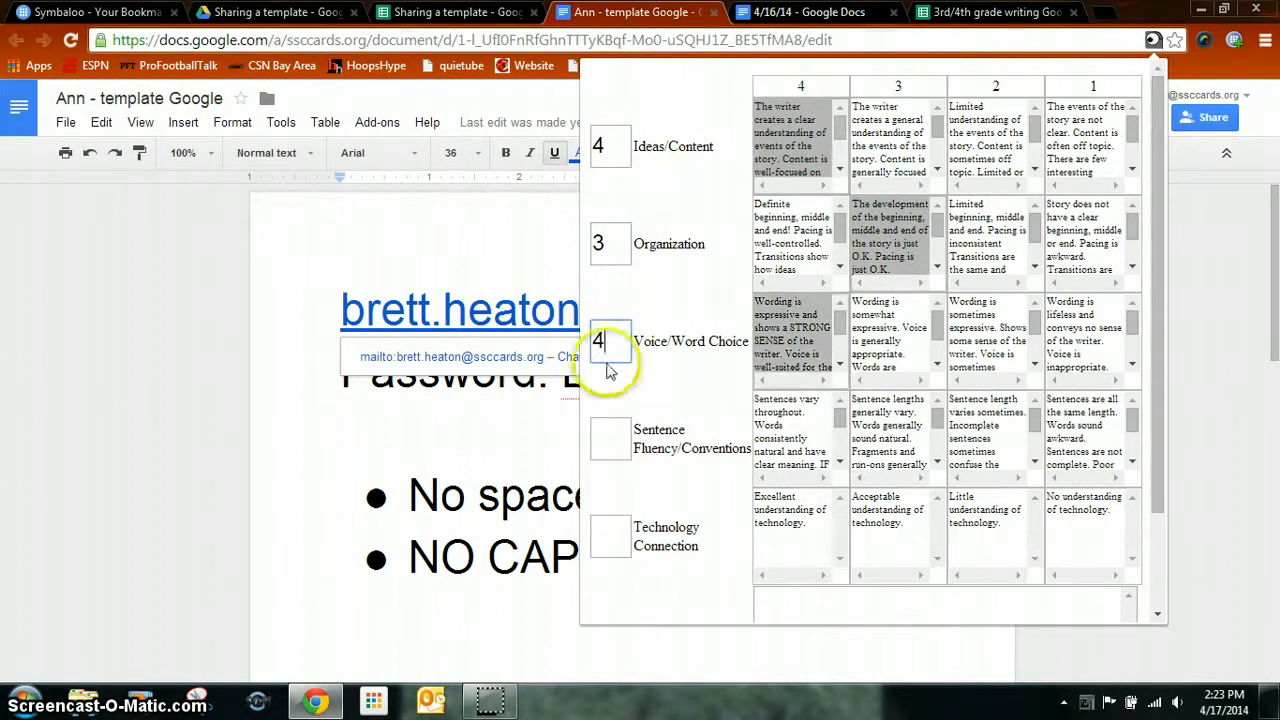
pyautogui.click(608, 430)
pyautogui.write('3')
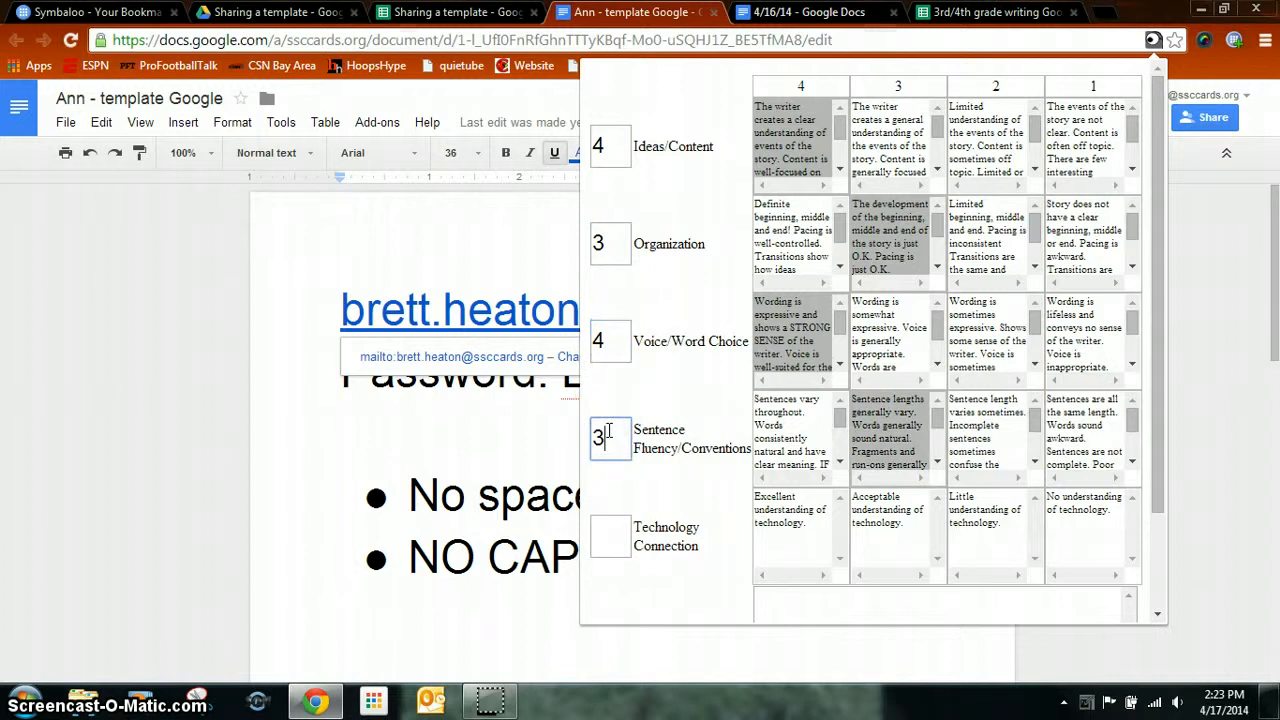
pyautogui.click(610, 522)
pyautogui.write('4')
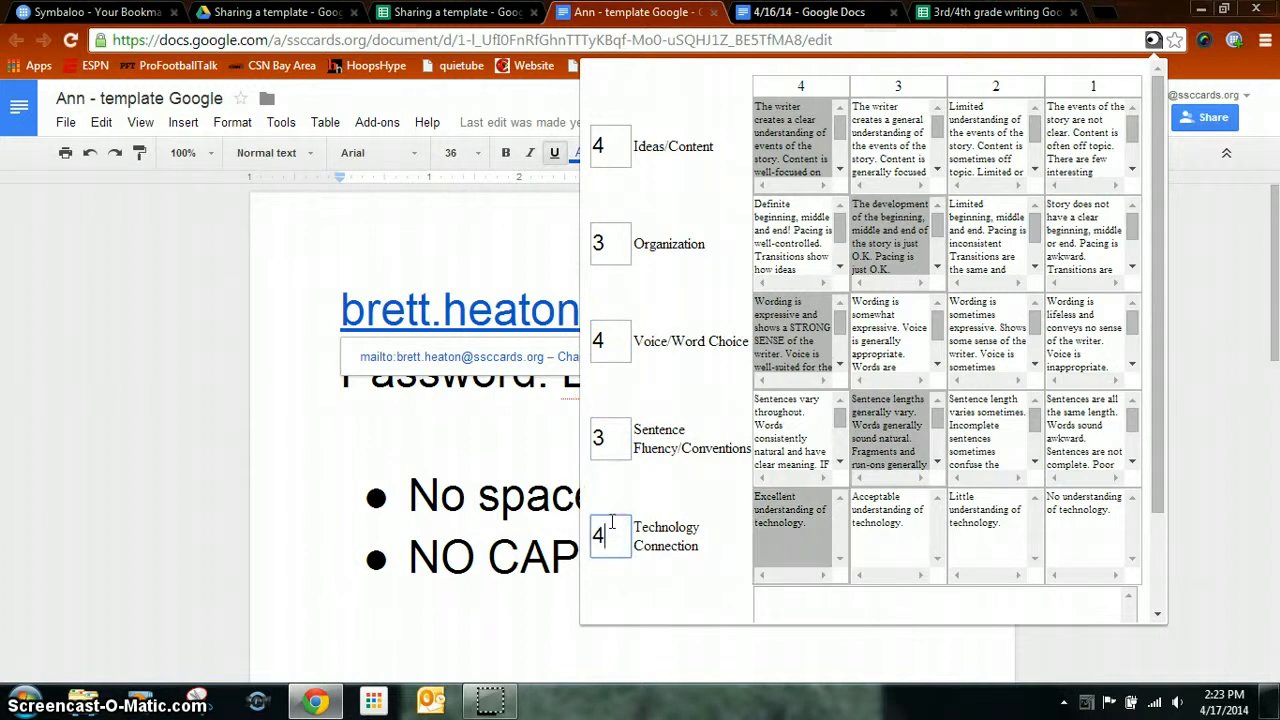
# Step: Write the rubric comment "Great job on your project!", addressed to the student by first name and signed with the teacher's first name
pyautogui.moveTo(1160, 406); pyautogui.dragTo(1152, 509)
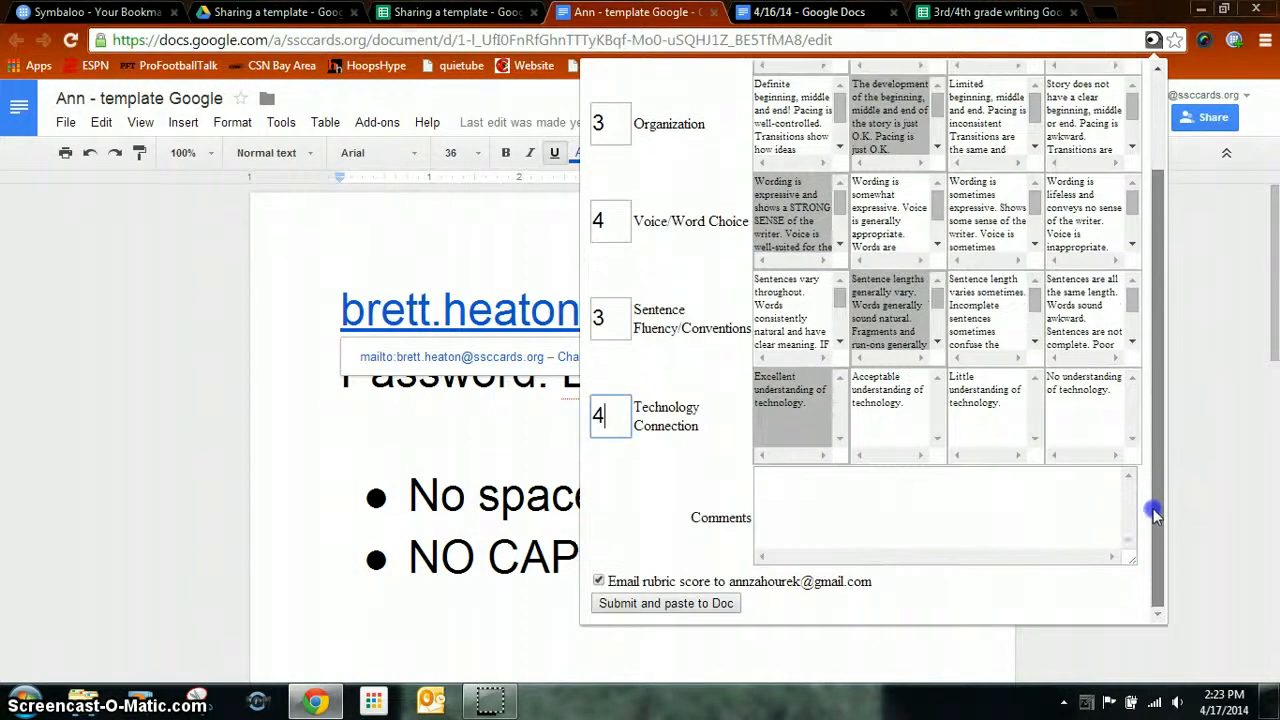
pyautogui.click(778, 483)
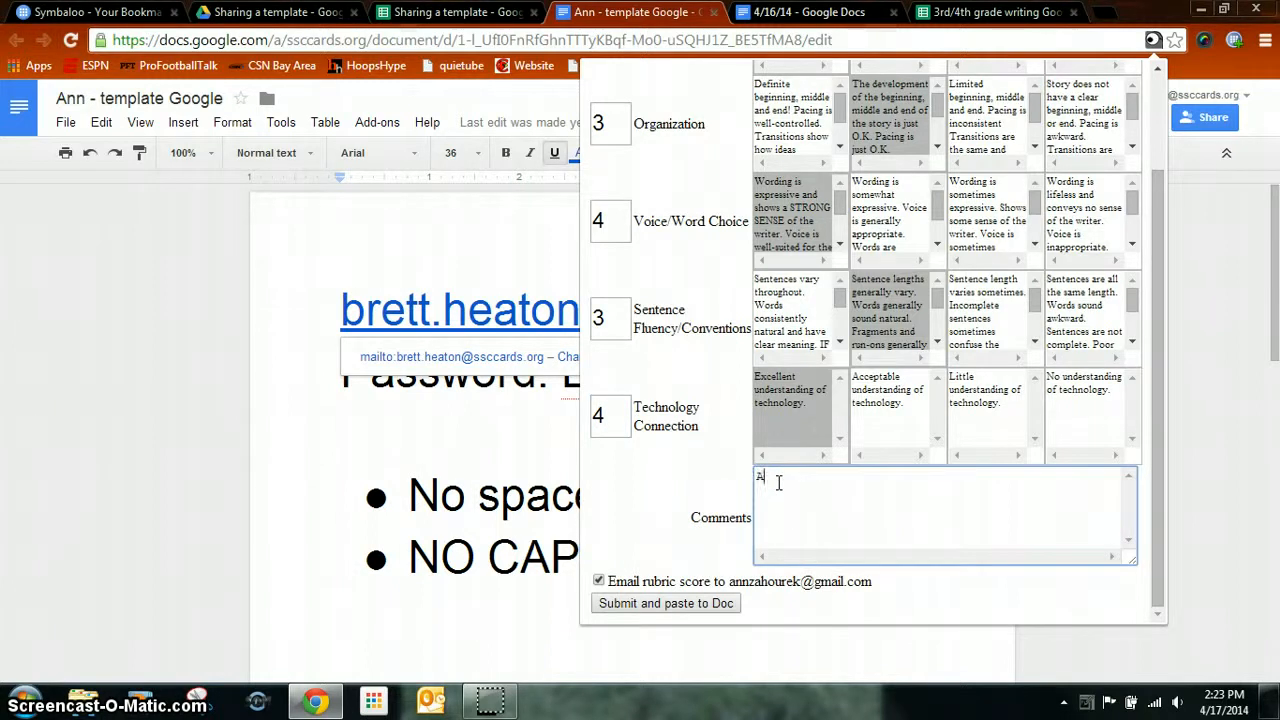
pyautogui.write('Ann Great j')
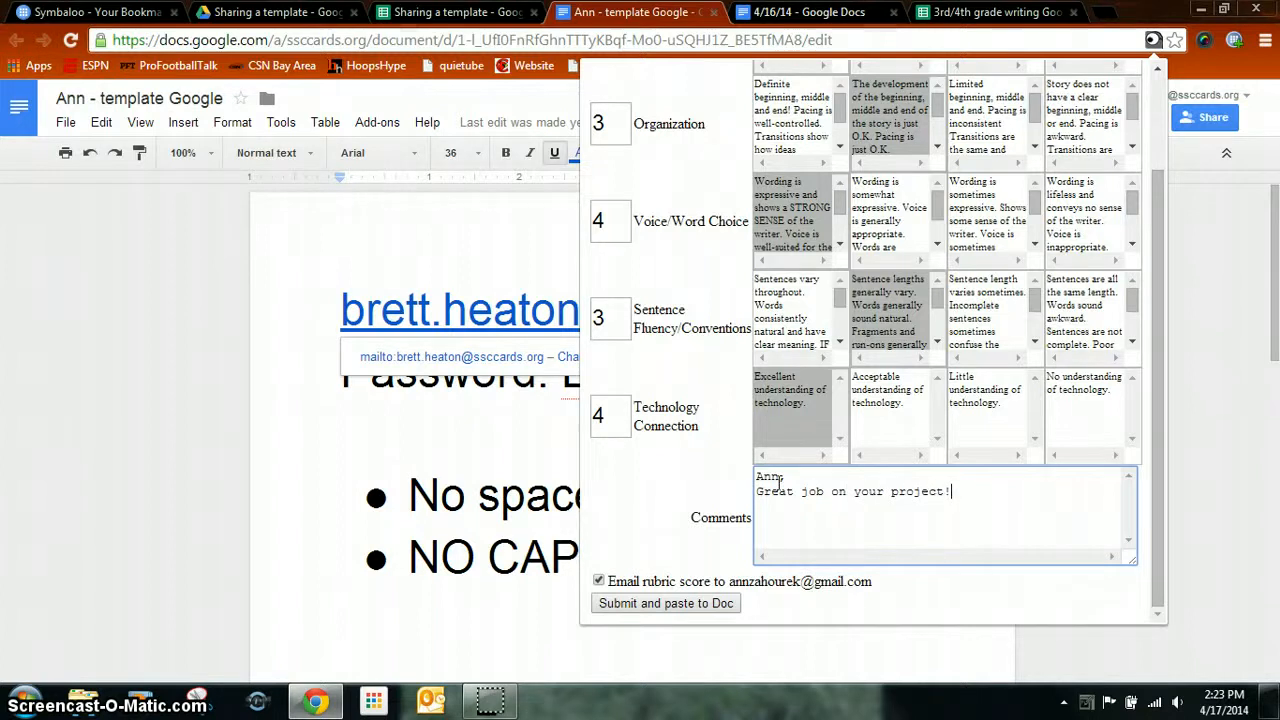
pyautogui.write('s')
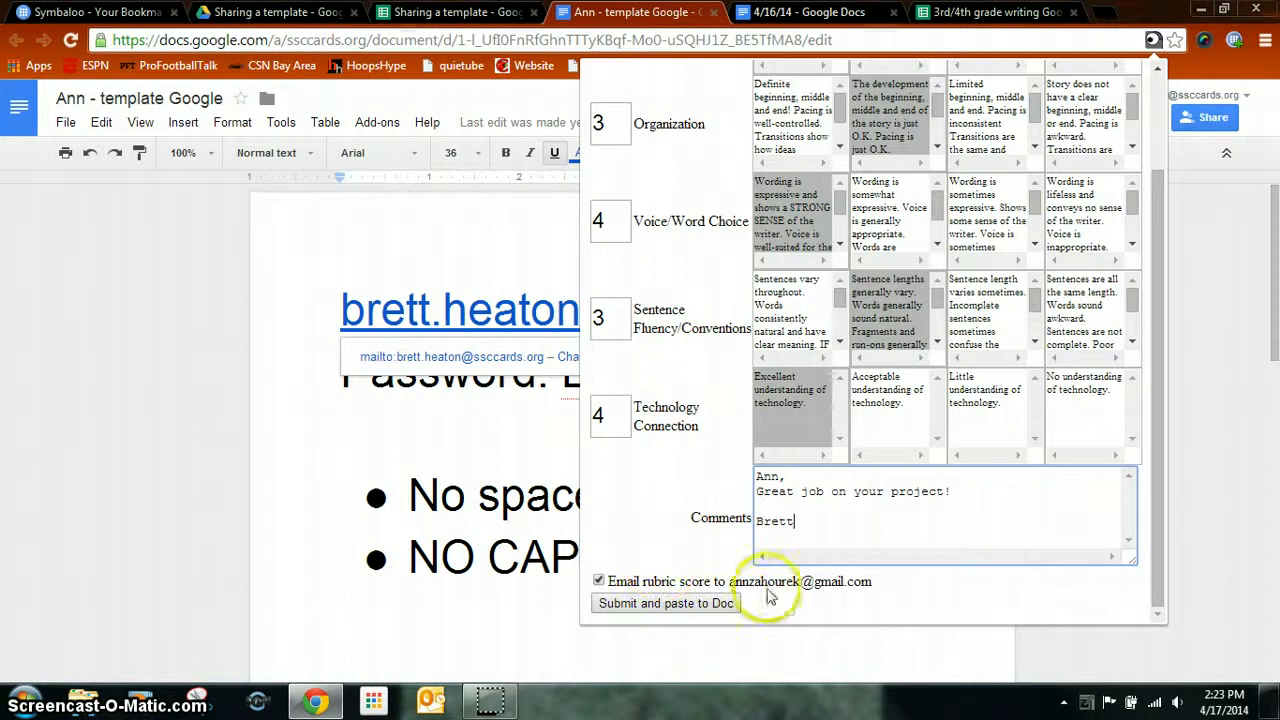
# Step: Submit the rubric scores and comment into the student's document, and open the next student's document briefly before closing it
pyautogui.click(720, 603)
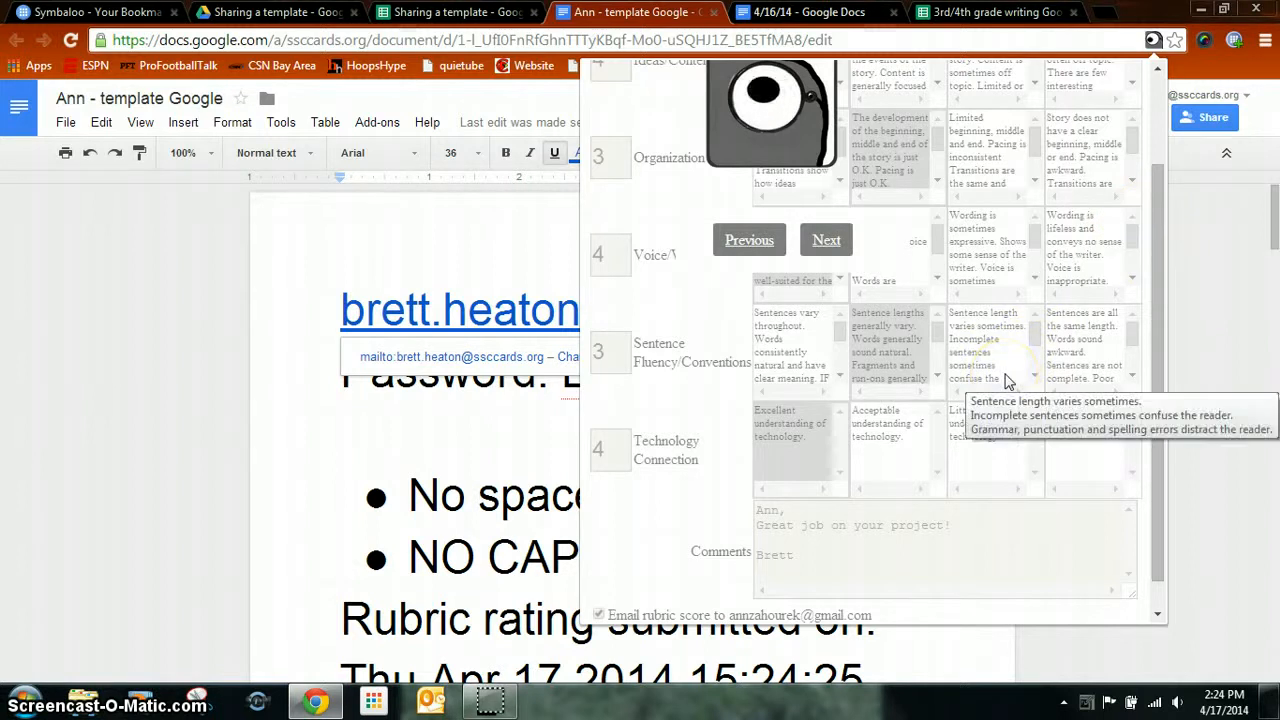
pyautogui.click(826, 243)
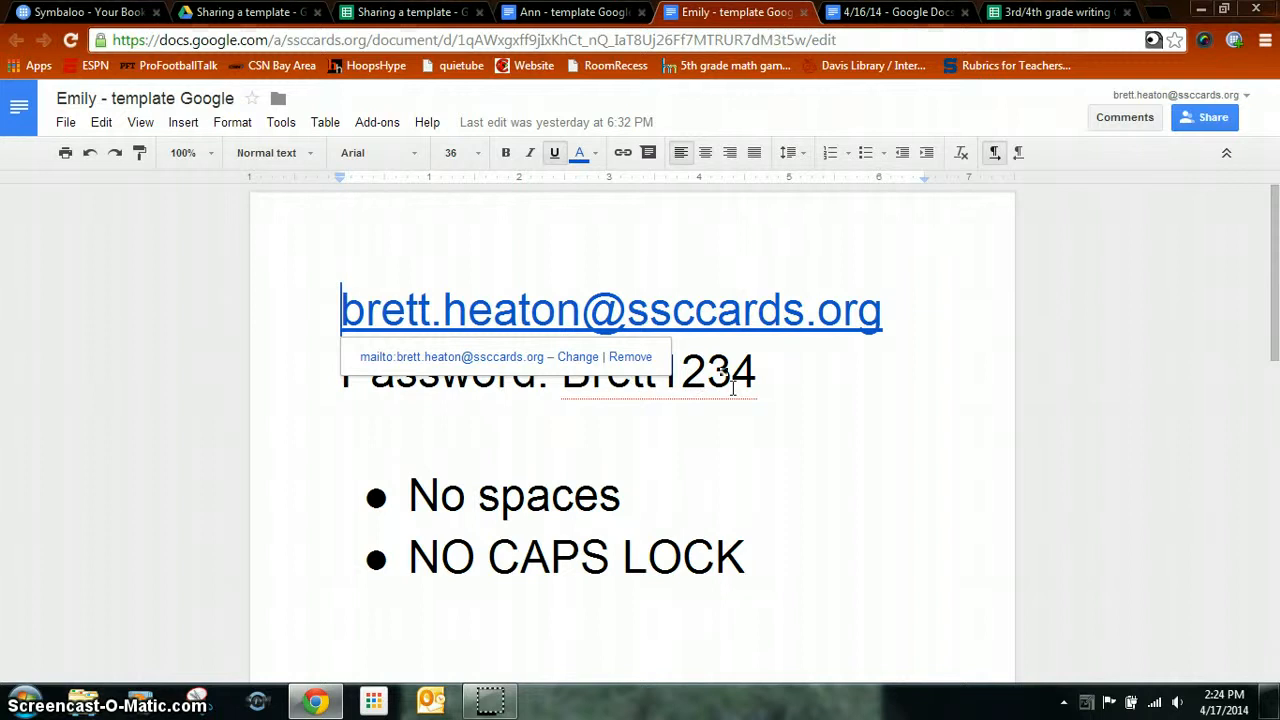
pyautogui.click(803, 12)
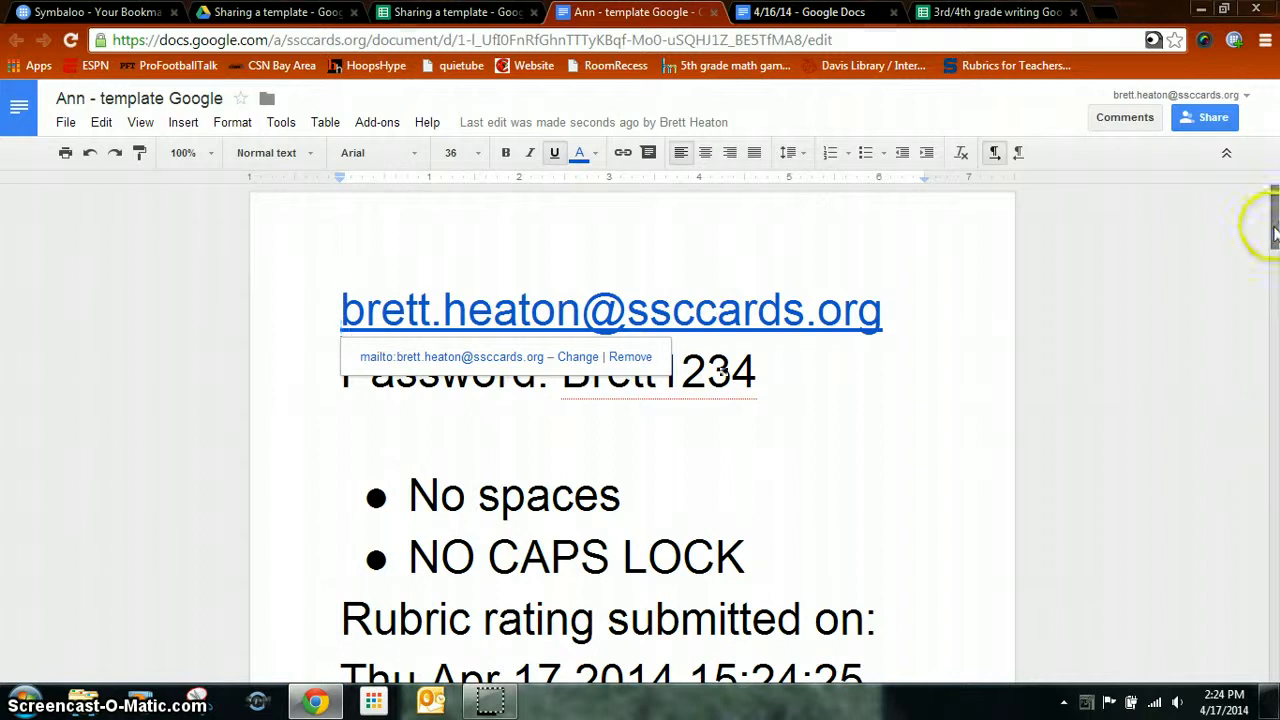
# Step: Examine the scored rubric table and the teacher's comments pasted at the end of the student's document
pyautogui.moveTo(1274, 232); pyautogui.dragTo(1274, 333)
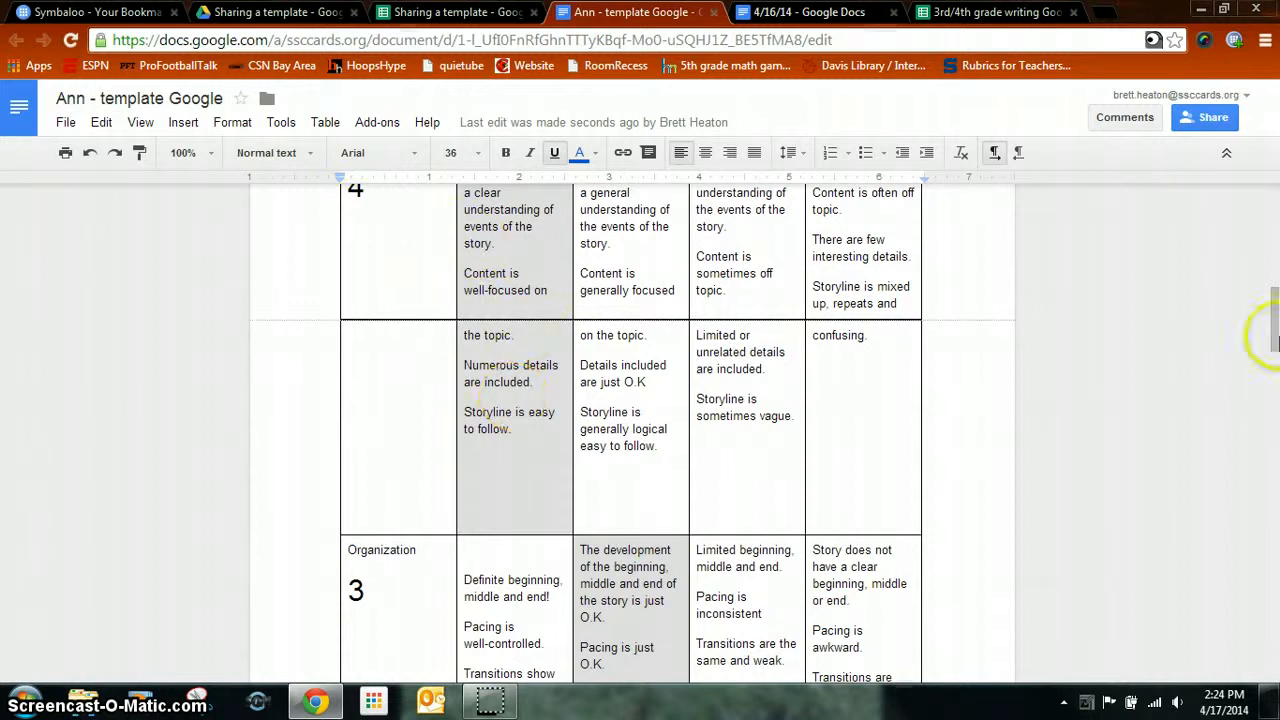
pyautogui.moveTo(1274, 336); pyautogui.dragTo(1274, 545)
pyautogui.click(432, 510)
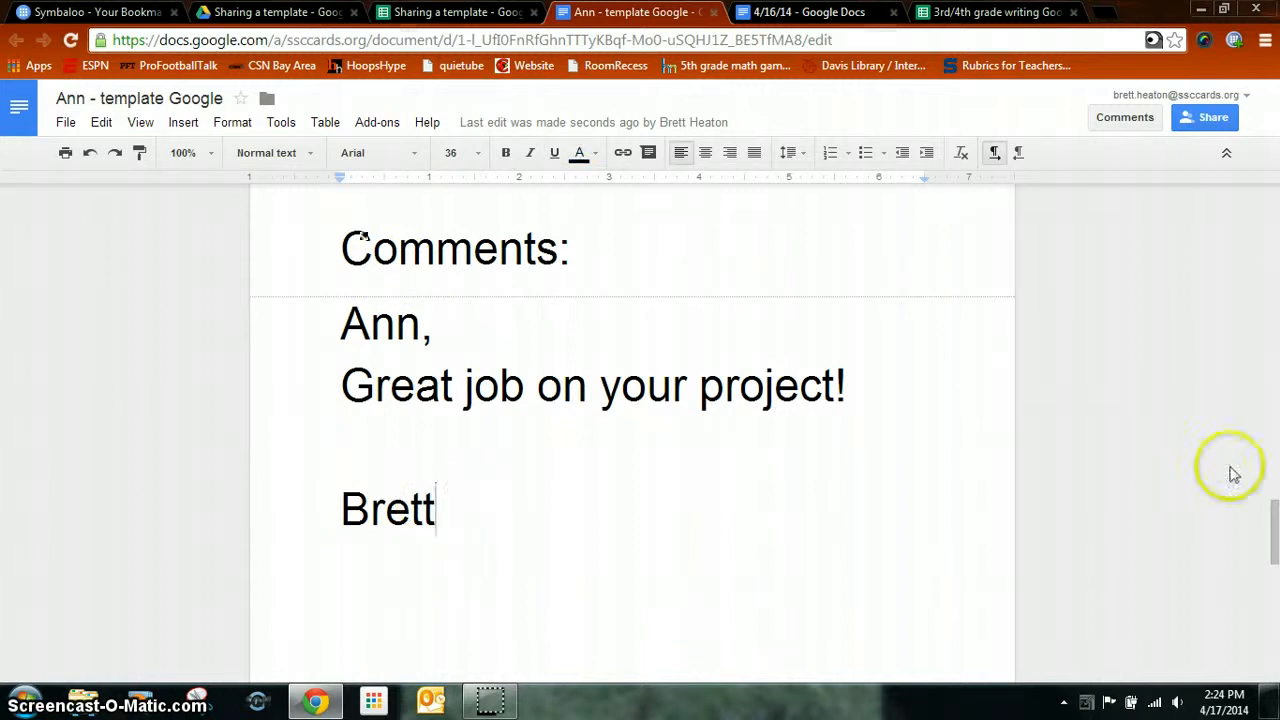
# Step: Reopen the student's submitted rubric, set the Organization score to 4 and dismiss the rubric without submitting it
pyautogui.moveTo(1272, 529); pyautogui.dragTo(1258, 188)
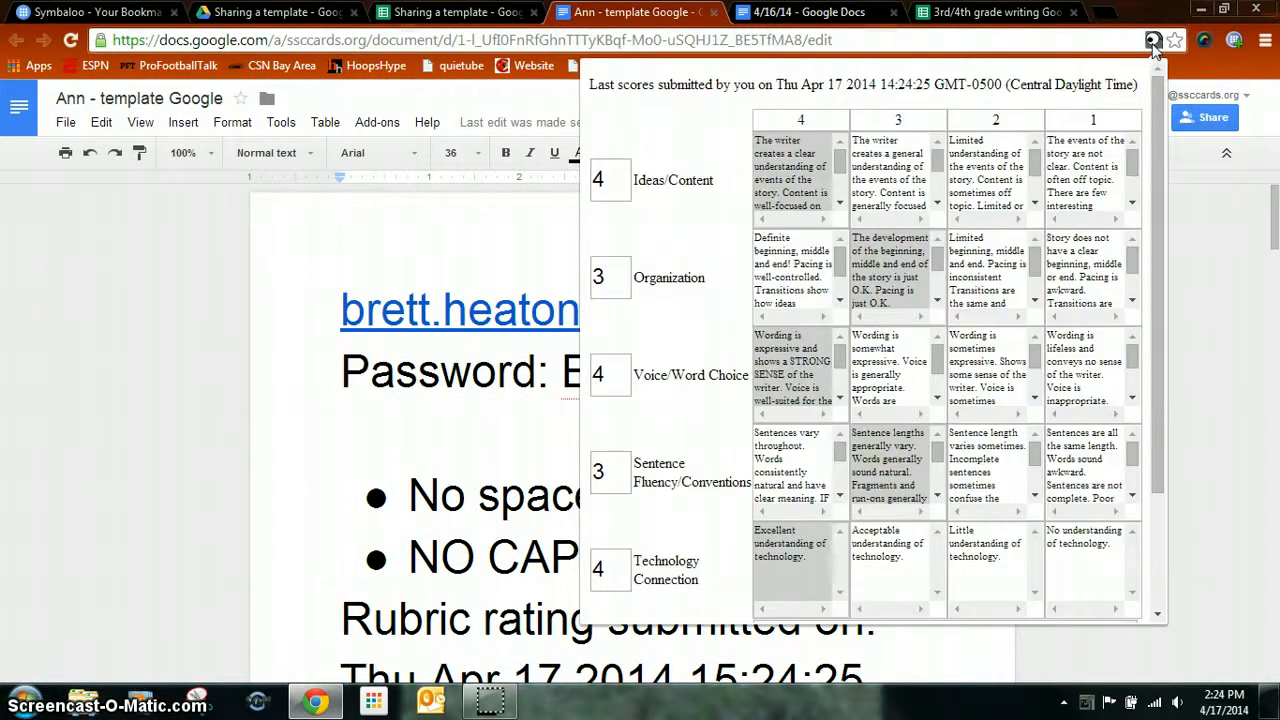
pyautogui.click(610, 182)
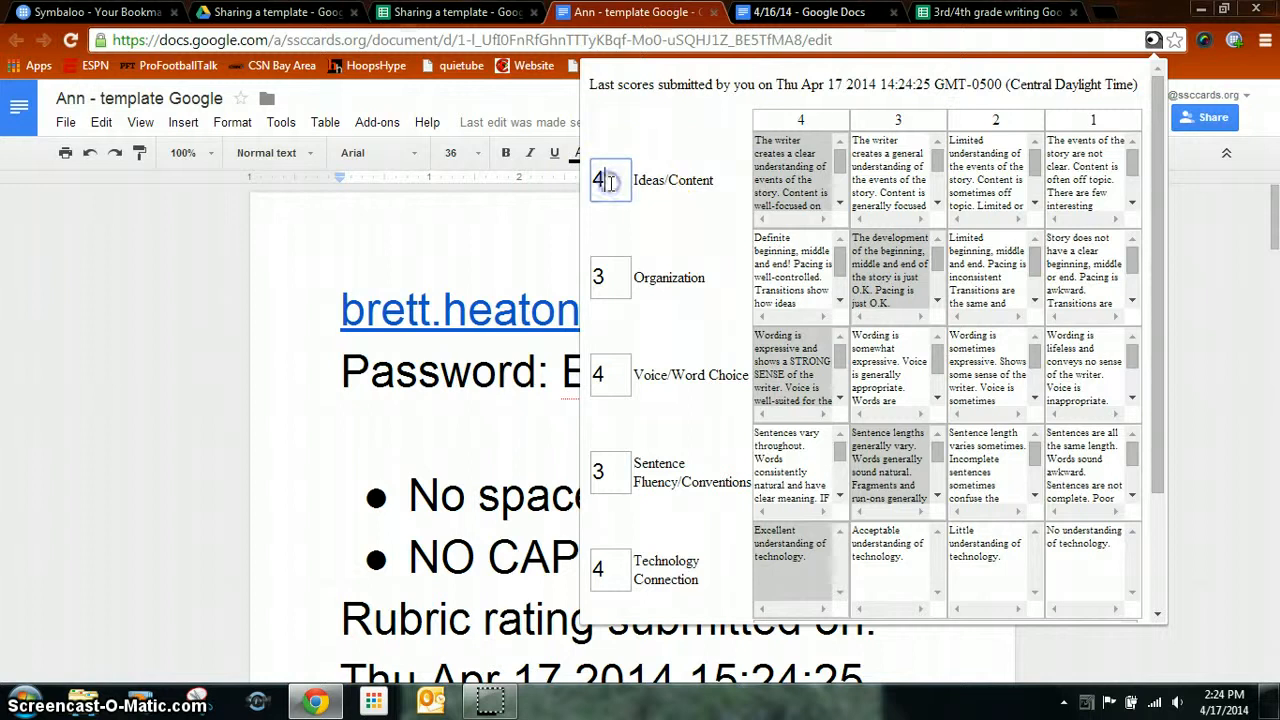
pyautogui.doubleClick(603, 280)
pyautogui.press('BackSpace')
pyautogui.write('4')
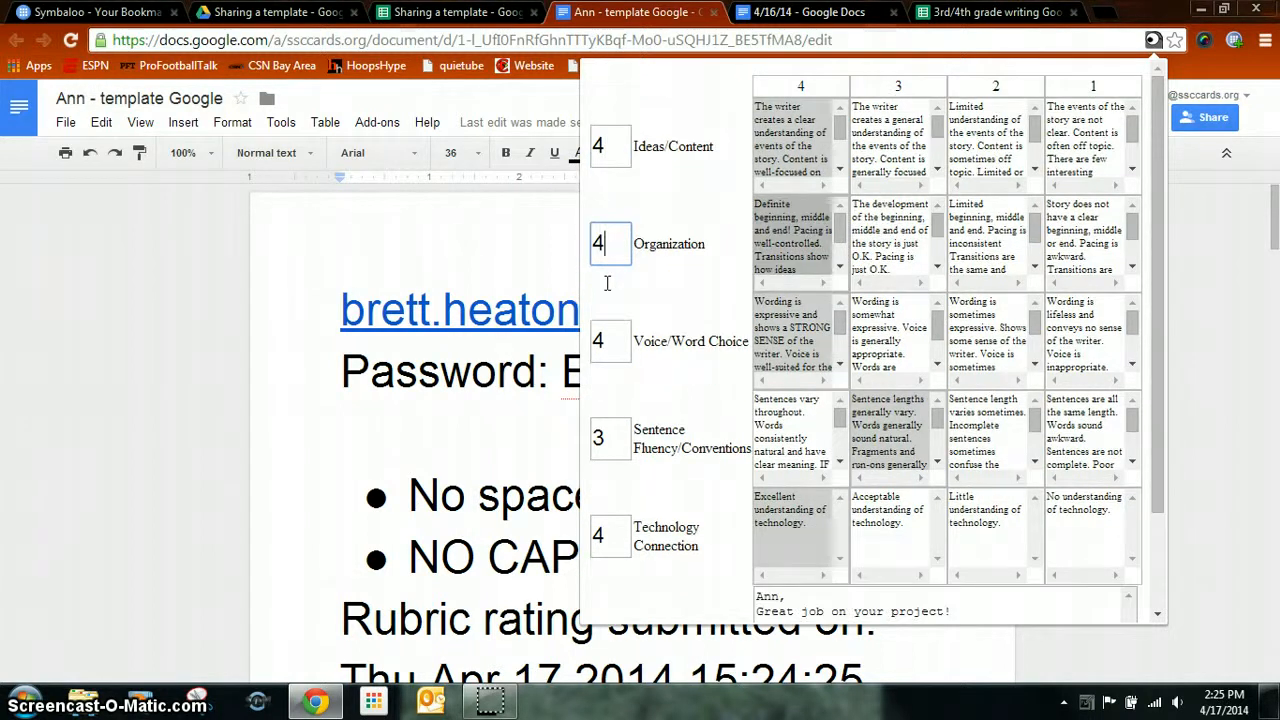
pyautogui.moveTo(1161, 251); pyautogui.dragTo(1157, 420)
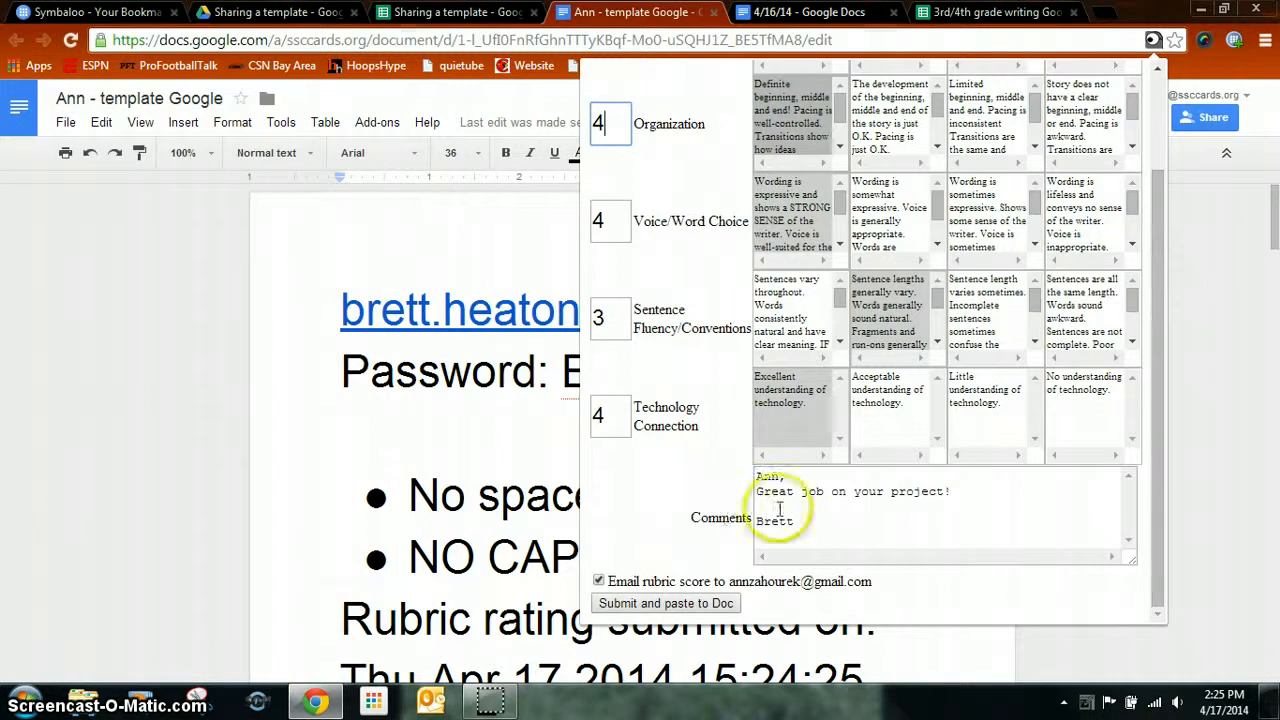
pyautogui.click(319, 405)
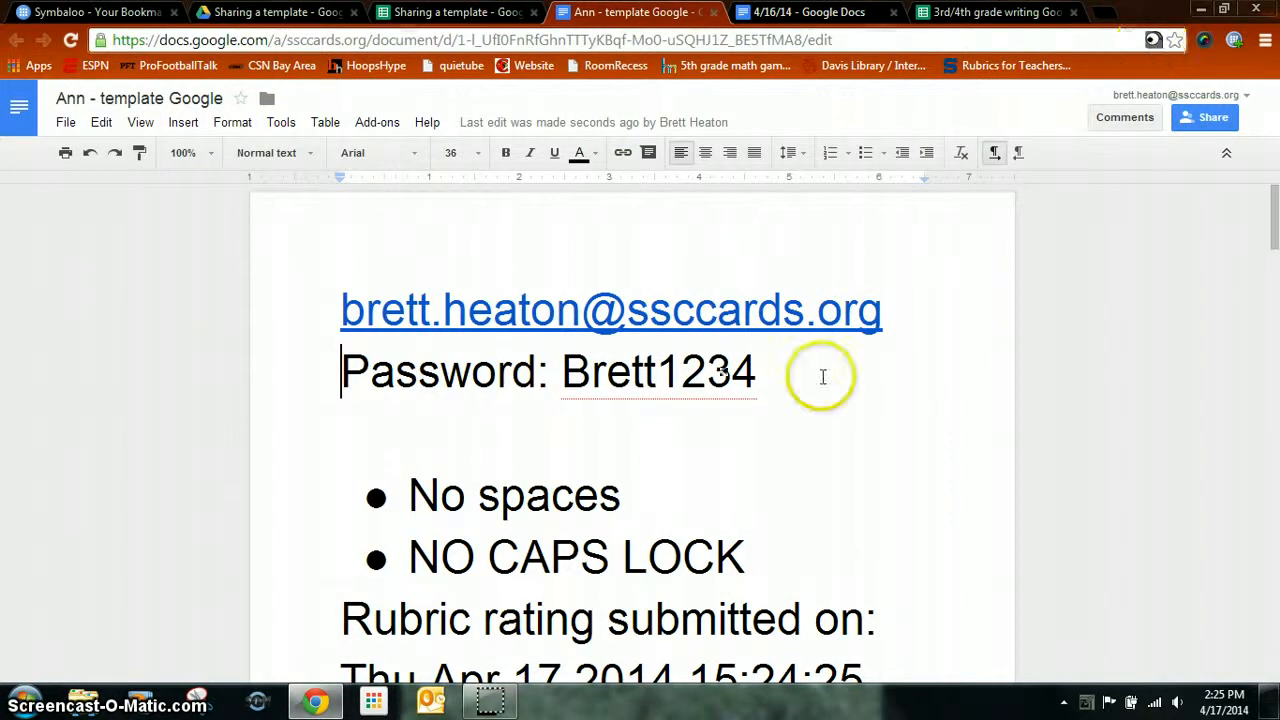
pyautogui.moveTo(492, 703)
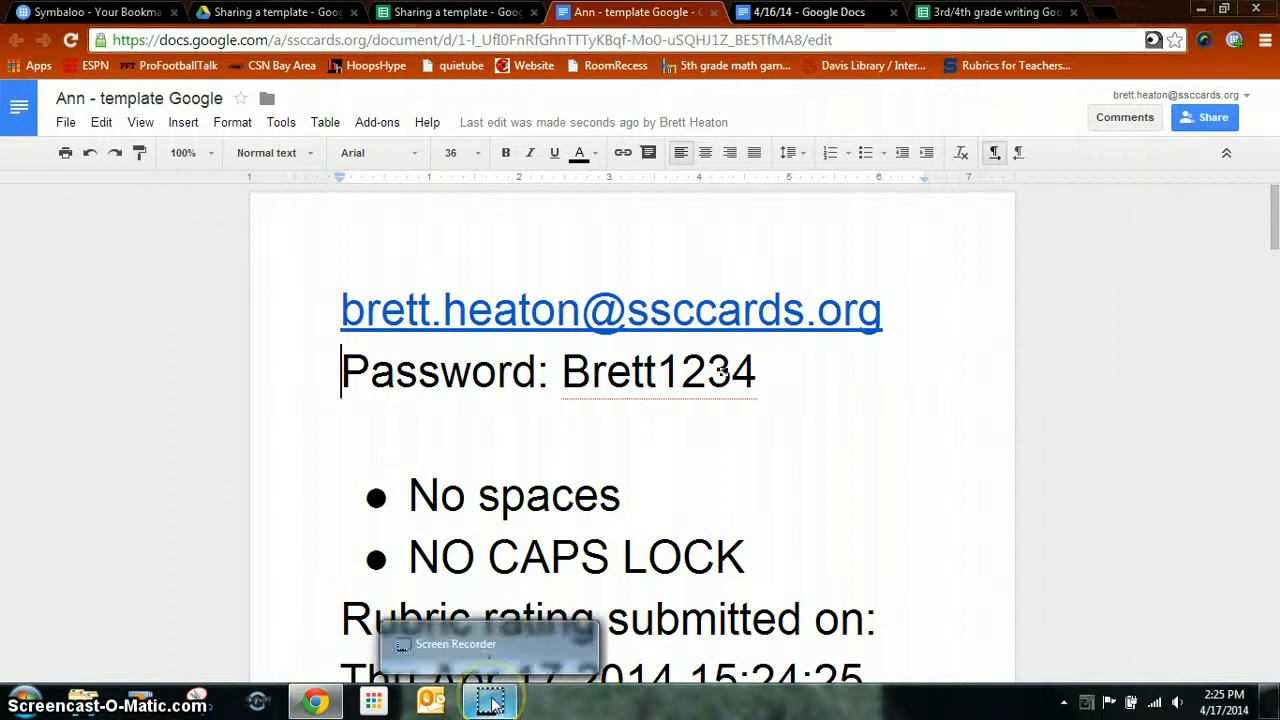